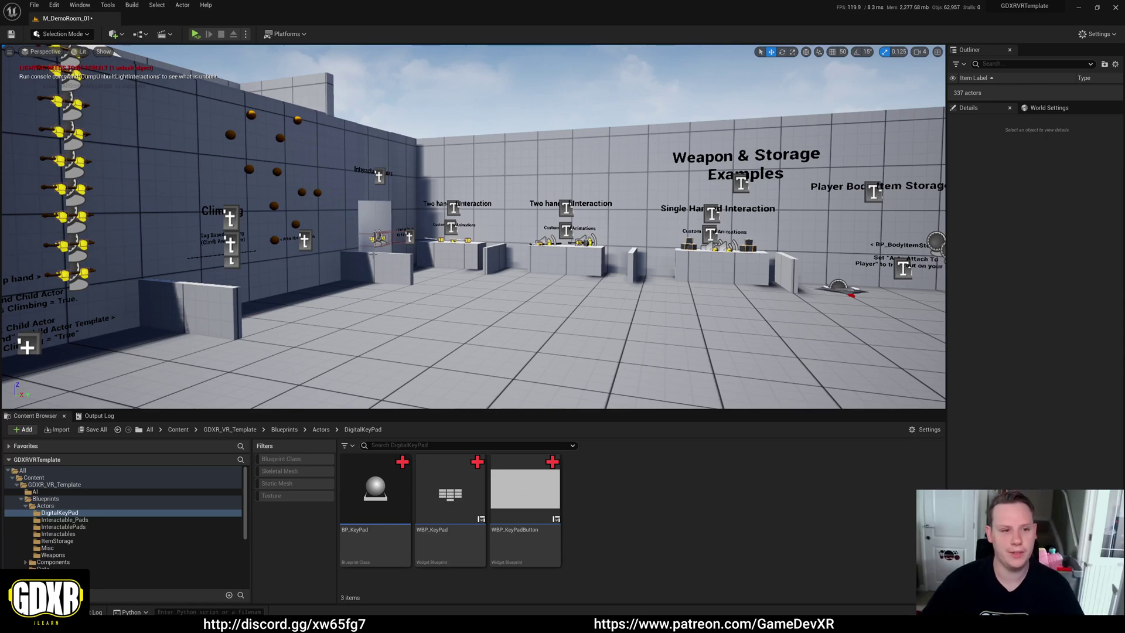
# Step: Drag a Sphere from Quick Add > Shapes into the room before the interaction tables
pyautogui.moveTo(702, 252); pyautogui.dragTo(534, 250, button='right')
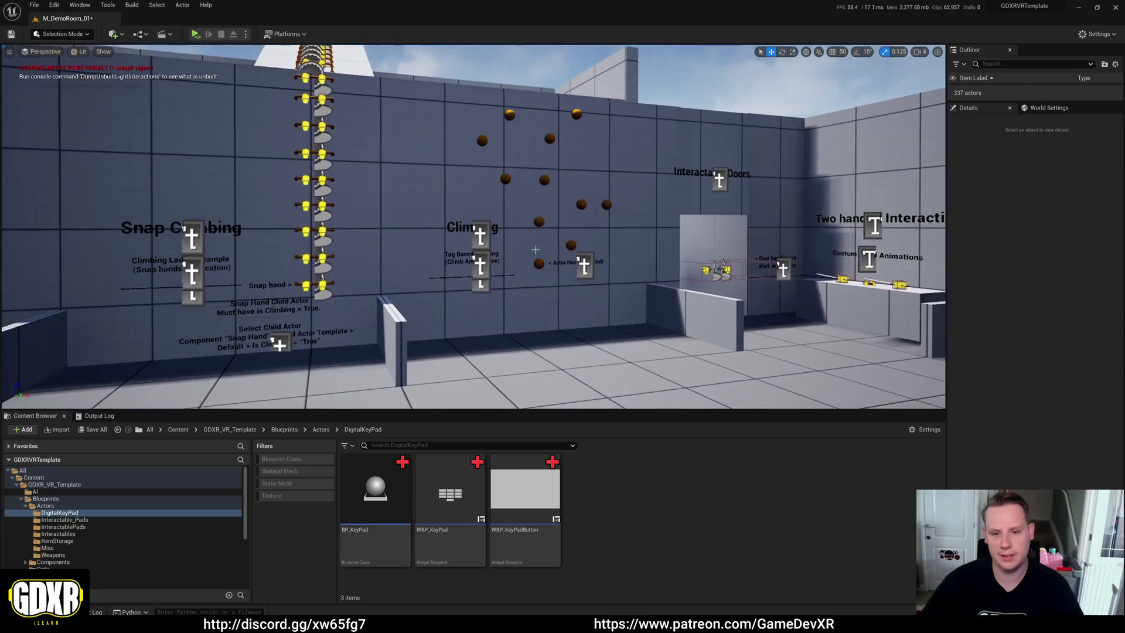
pyautogui.moveTo(539, 208); pyautogui.dragTo(555, 222, button='right')
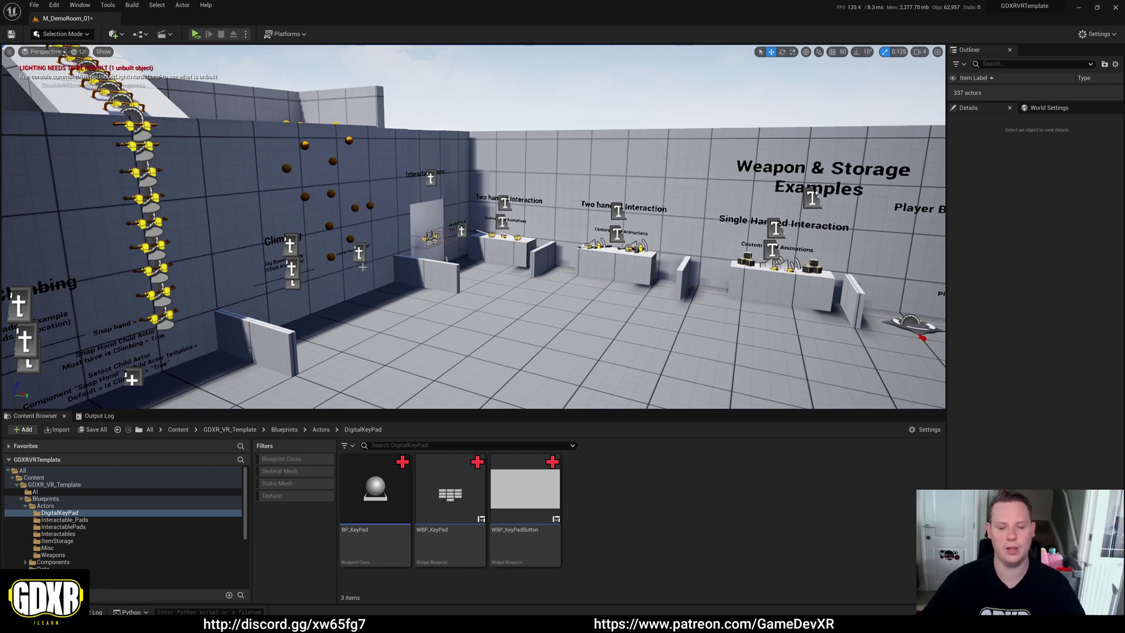
pyautogui.moveTo(543, 248); pyautogui.dragTo(278, 252, button='right')
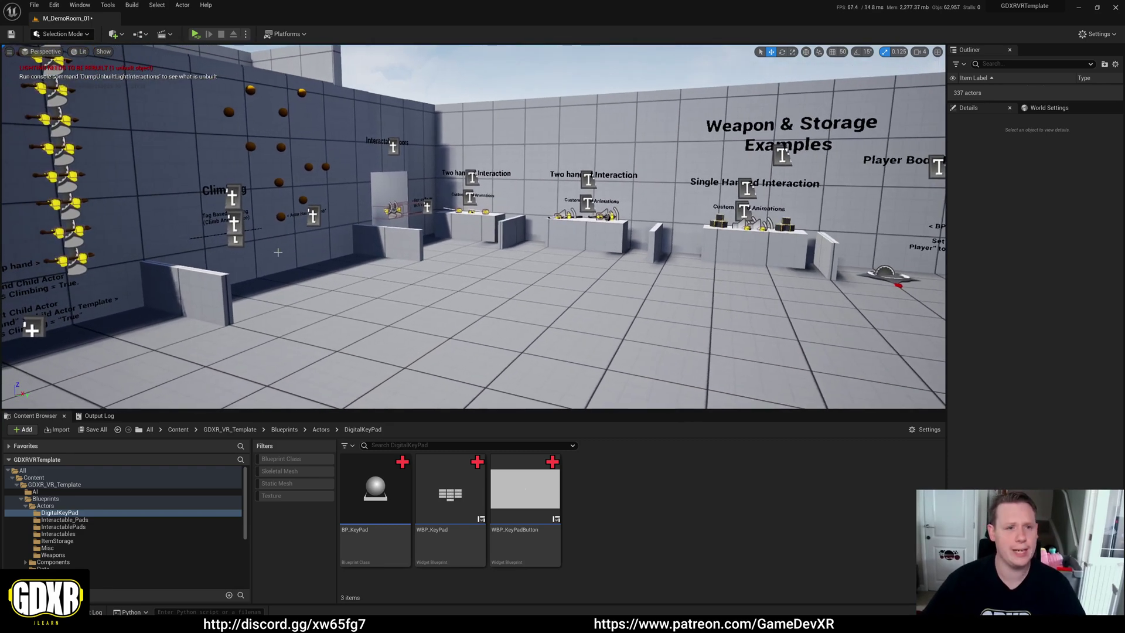
pyautogui.click(126, 33)
pyautogui.moveTo(150, 119)
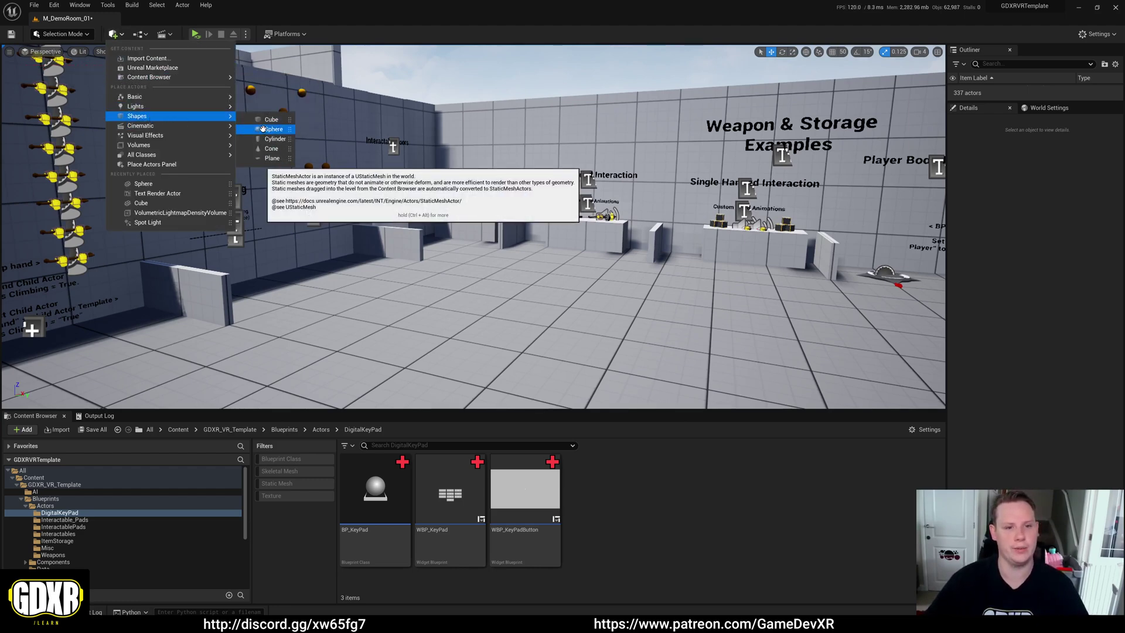
pyautogui.moveTo(271, 129); pyautogui.dragTo(508, 179)
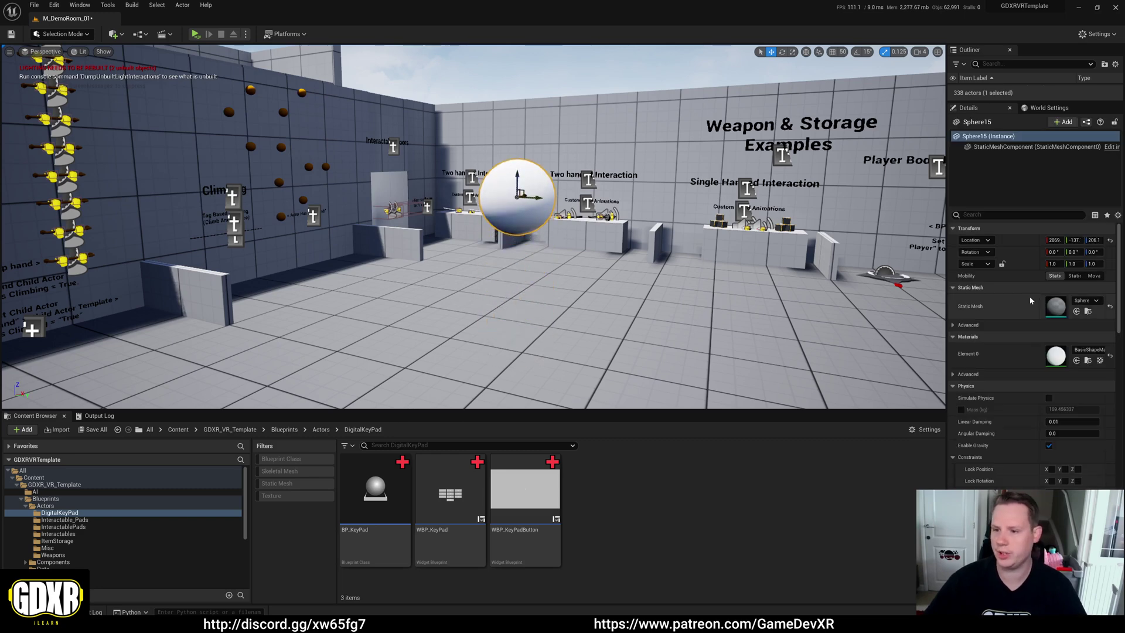
pyautogui.doubleClick(1056, 305)
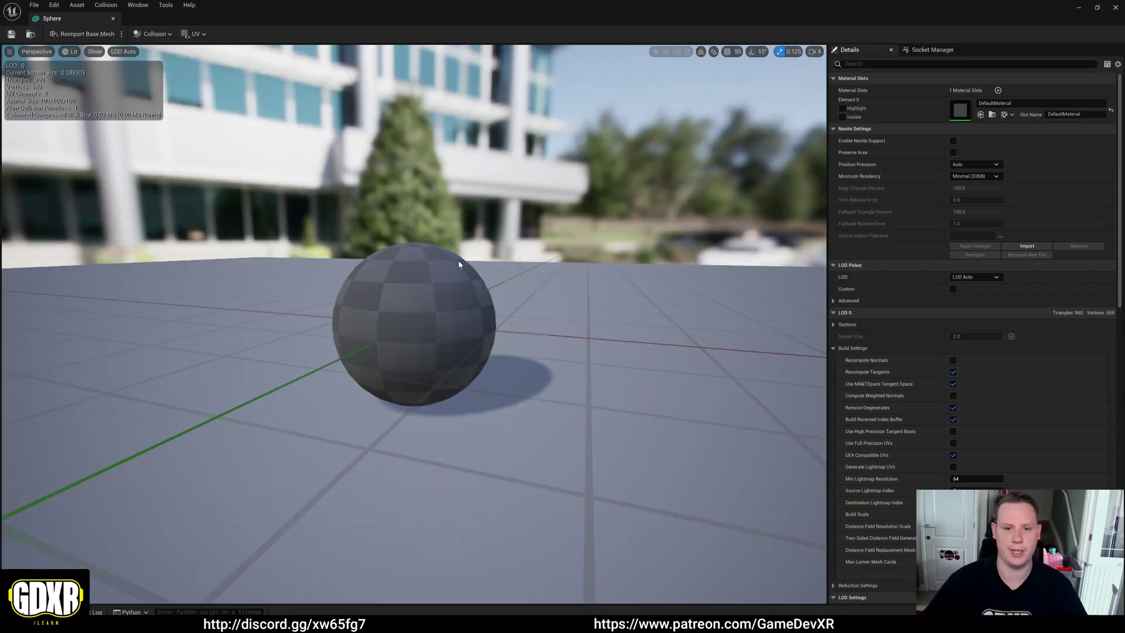
pyautogui.click(95, 51)
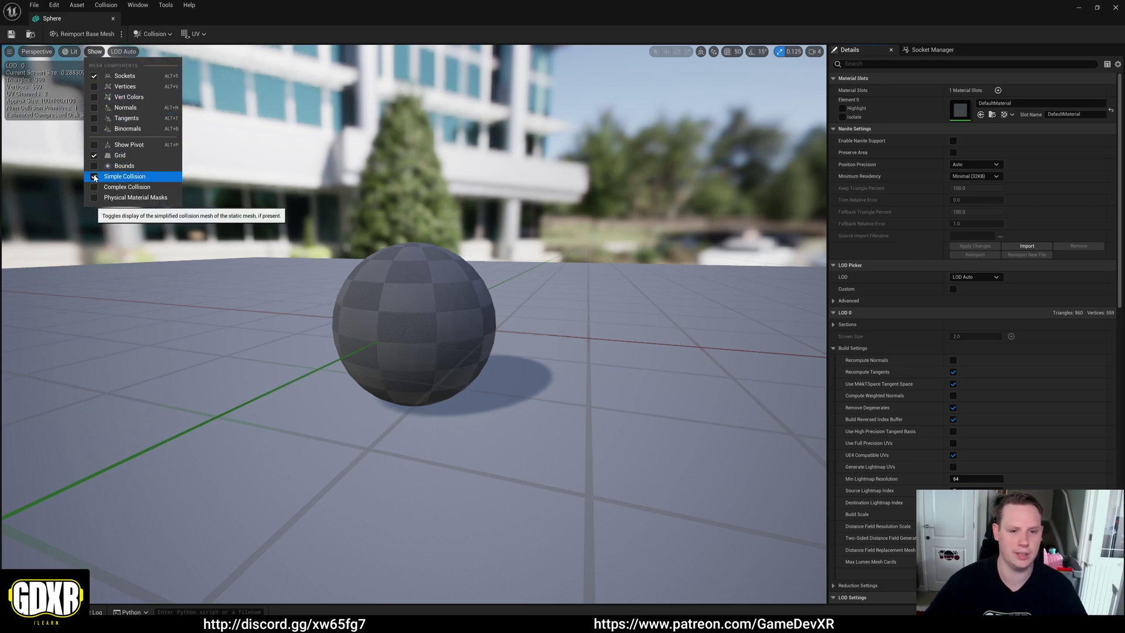
pyautogui.click(94, 189)
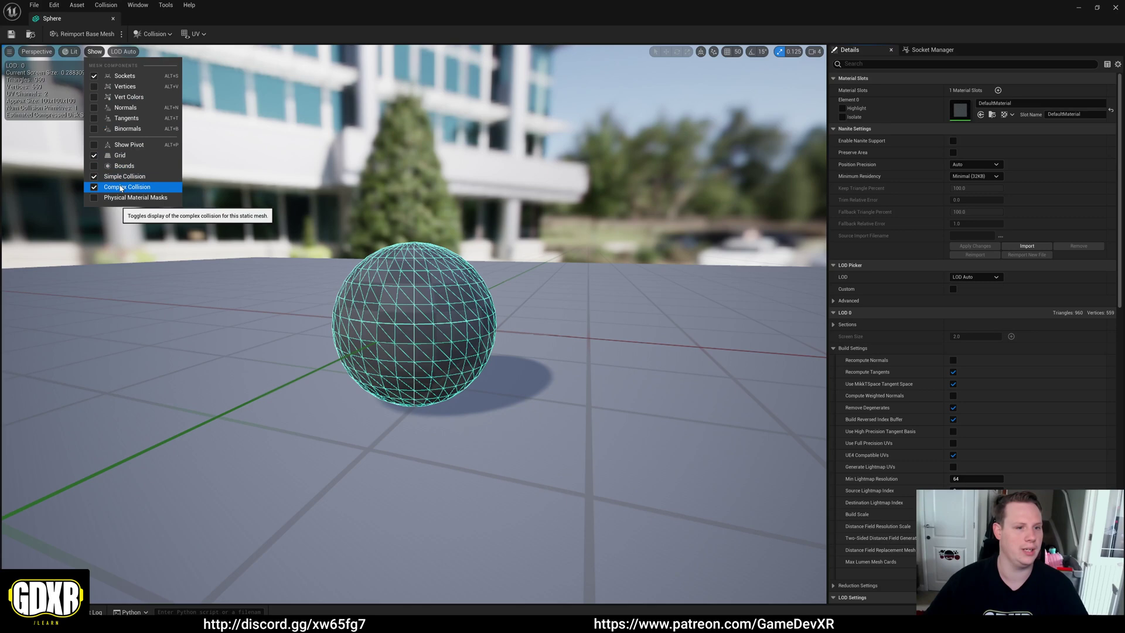
pyautogui.click(94, 190)
pyautogui.scroll(6, 414, 322)
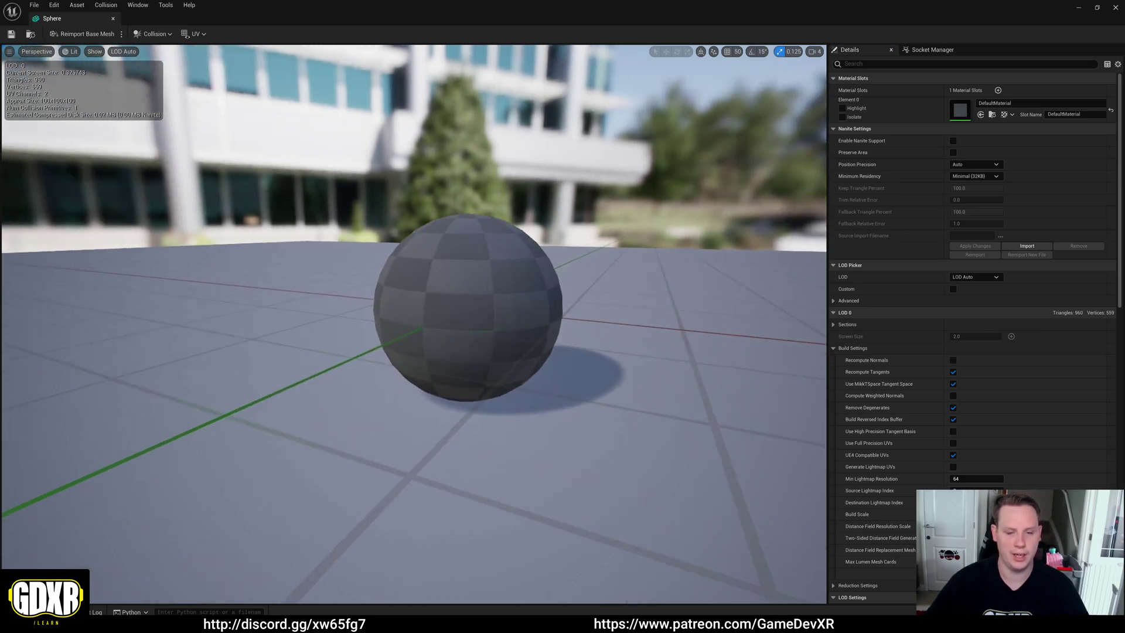
pyautogui.scroll(2, 469, 332)
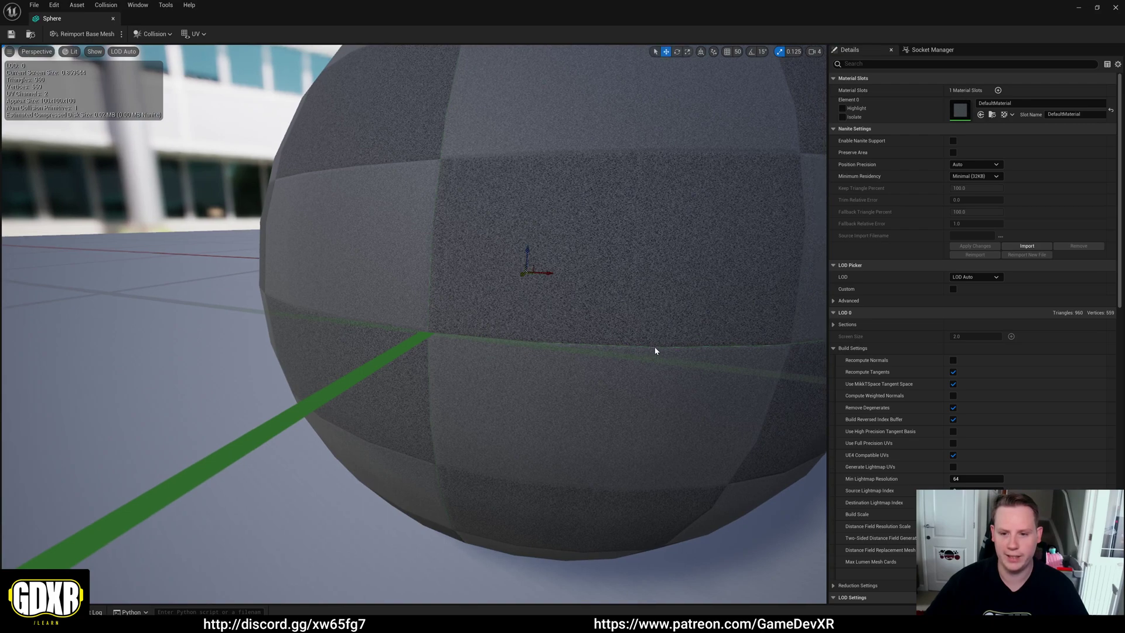
pyautogui.scroll(-8, 653, 349)
pyautogui.moveTo(354, 330); pyautogui.dragTo(254, 335)
pyautogui.hotkey('ctrl', 'z')
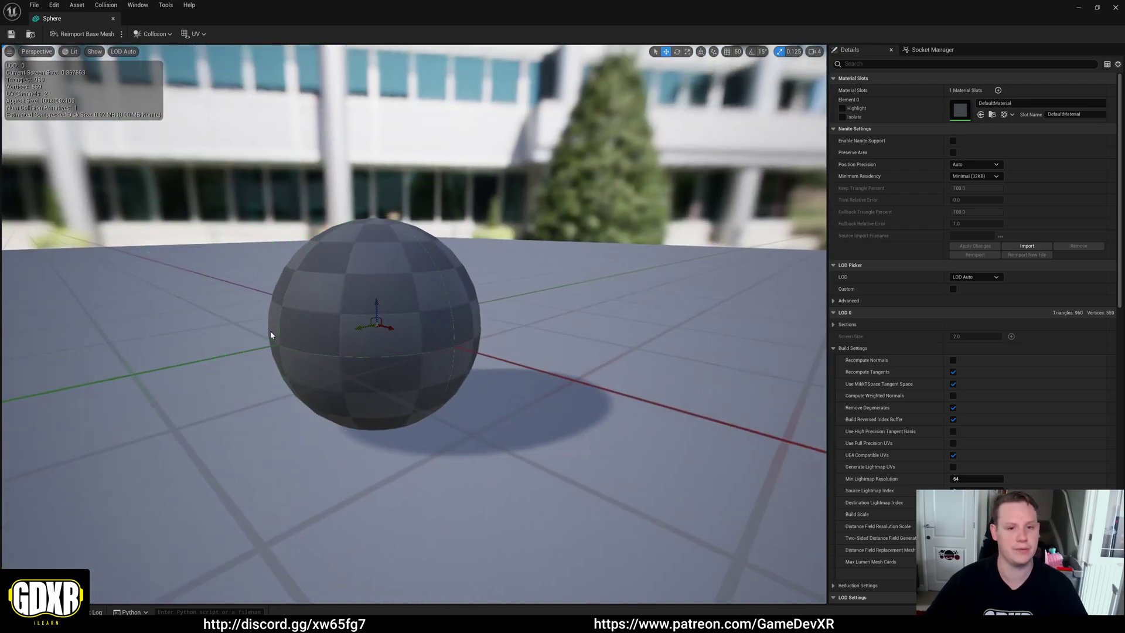
pyautogui.scroll(-15, 1092, 386)
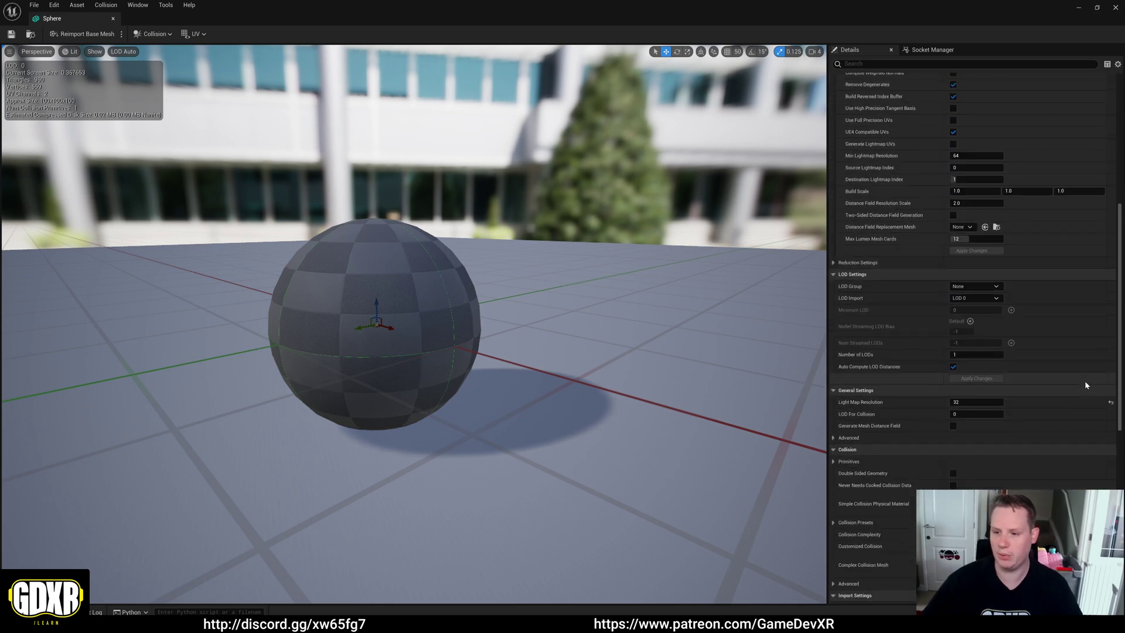
pyautogui.scroll(-3, 1043, 392)
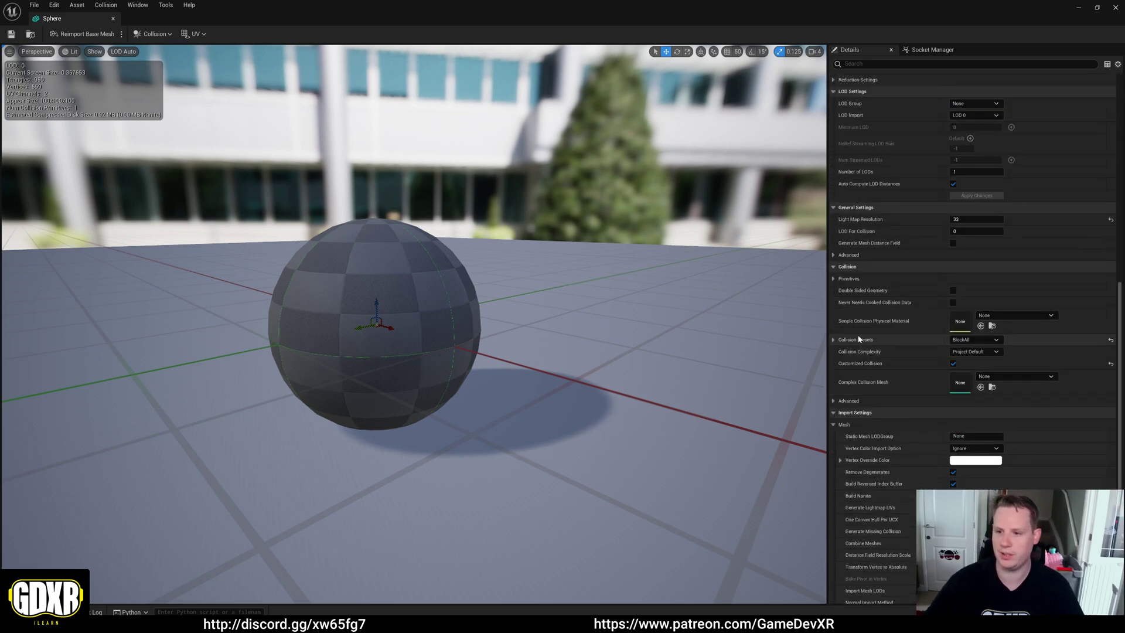
pyautogui.click(113, 19)
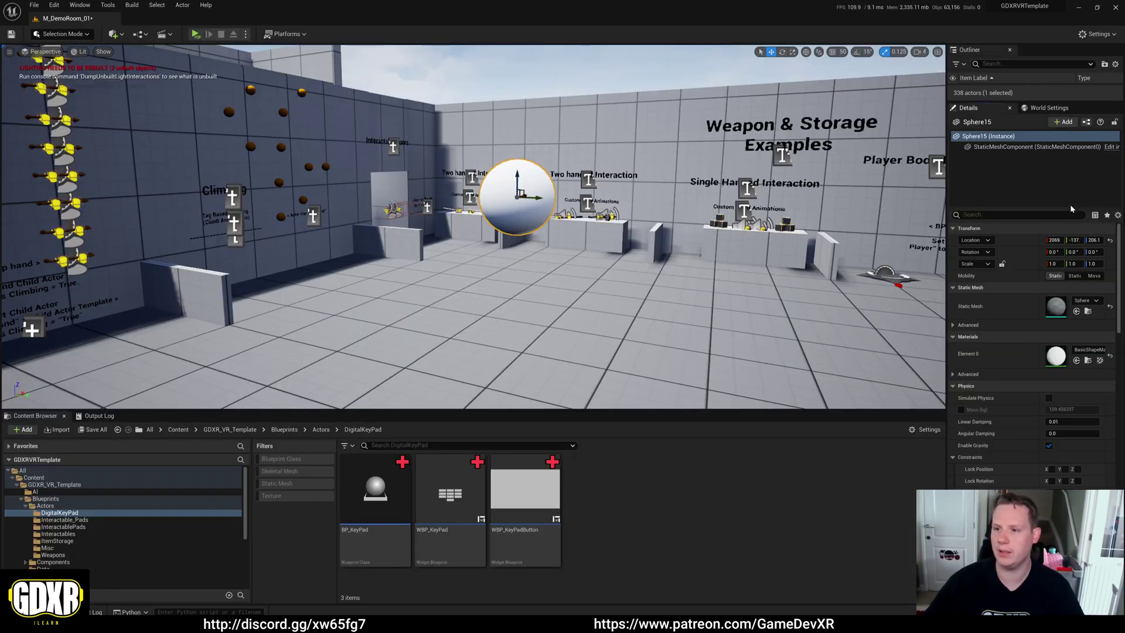
# Step: Give the sphere the WorldClimbable collision preset, confirm it, and start a standalone play test
pyautogui.scroll(-10, 1044, 313)
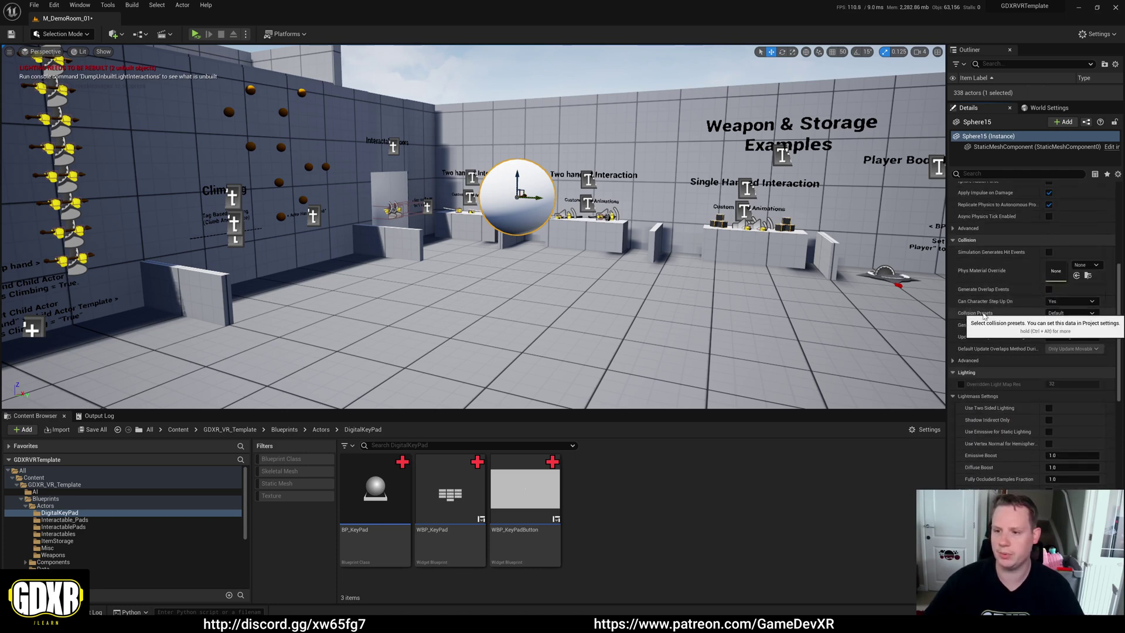
pyautogui.click(1063, 312)
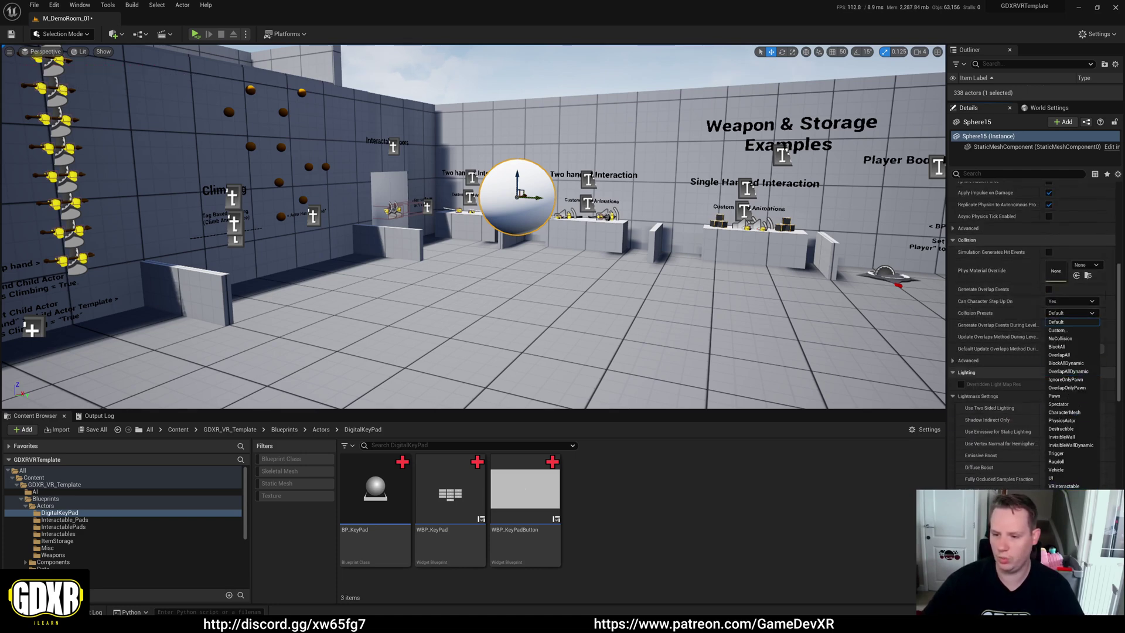
pyautogui.click(1065, 494)
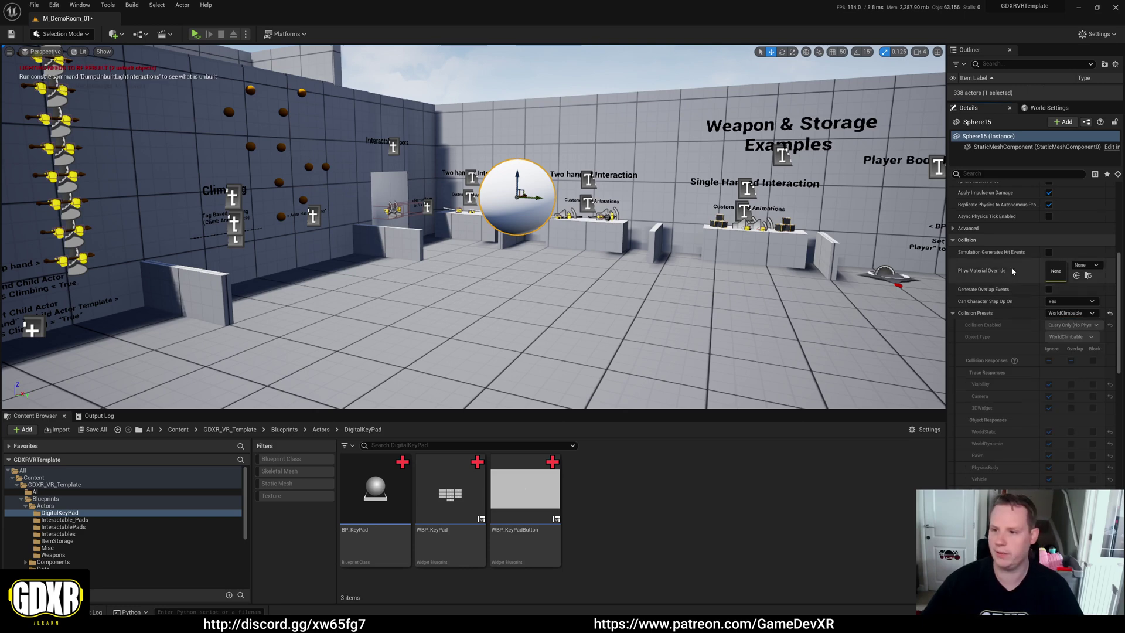
pyautogui.scroll(-3, 1011, 270)
pyautogui.click(1068, 242)
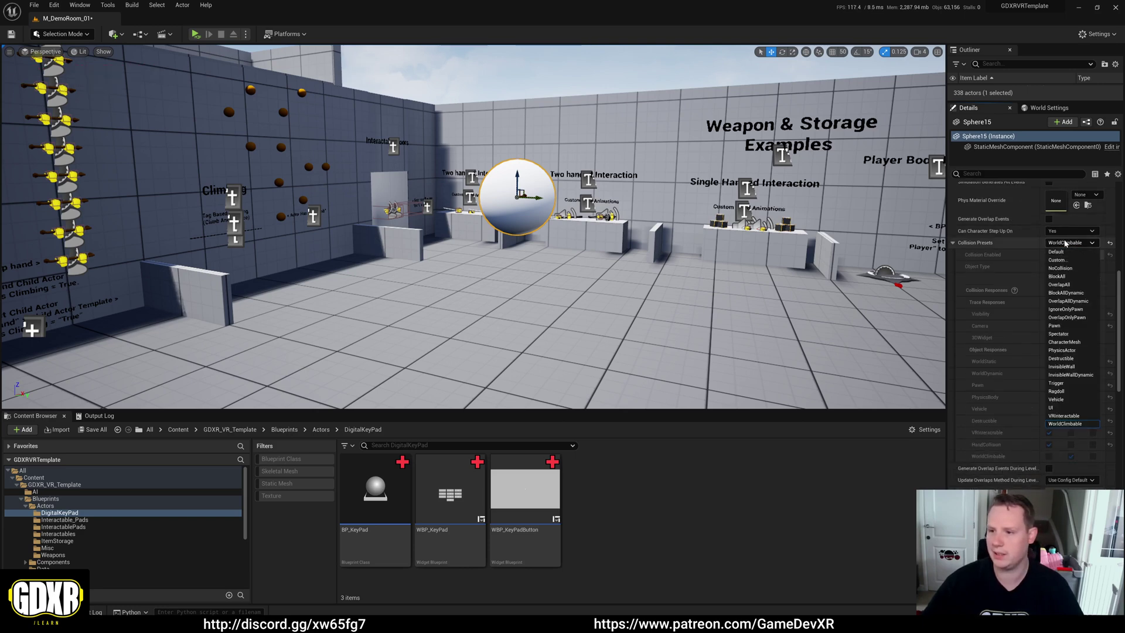
pyautogui.click(1085, 424)
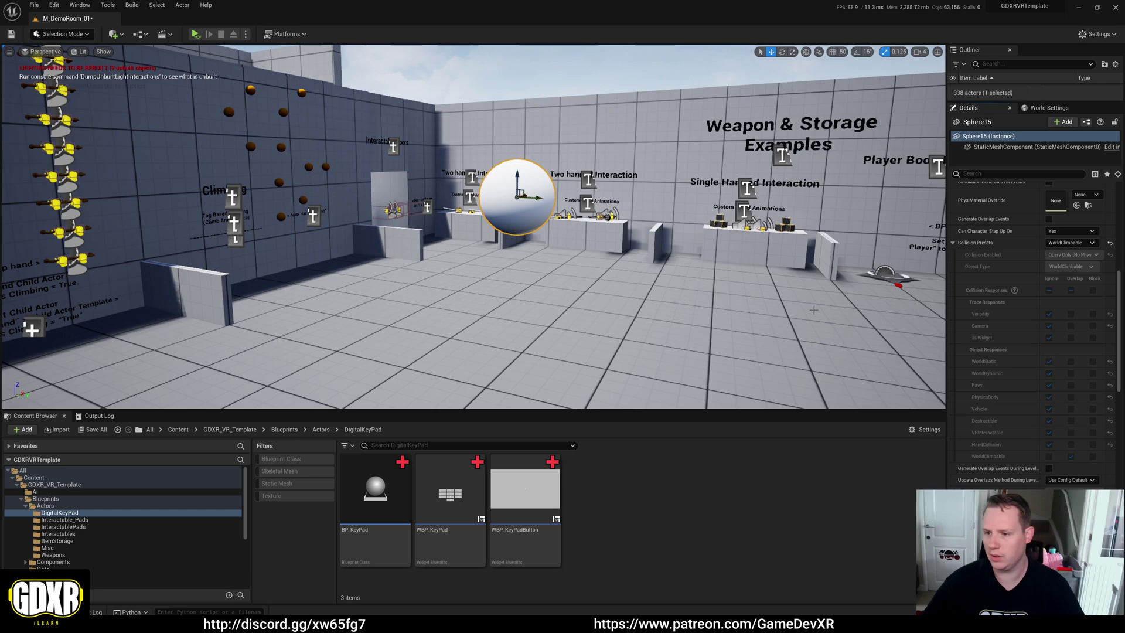
pyautogui.click(203, 36)
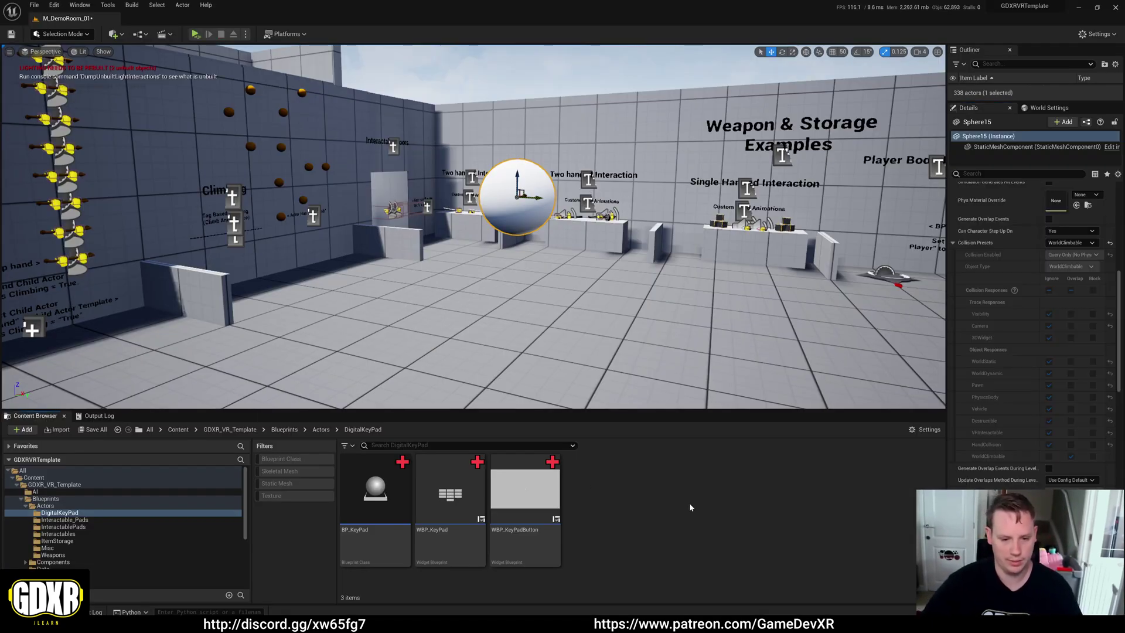
# Step: Uncheck Show Controller in the S_CharacterSettings structure from the Data folder
pyautogui.scroll(-3, 128, 518)
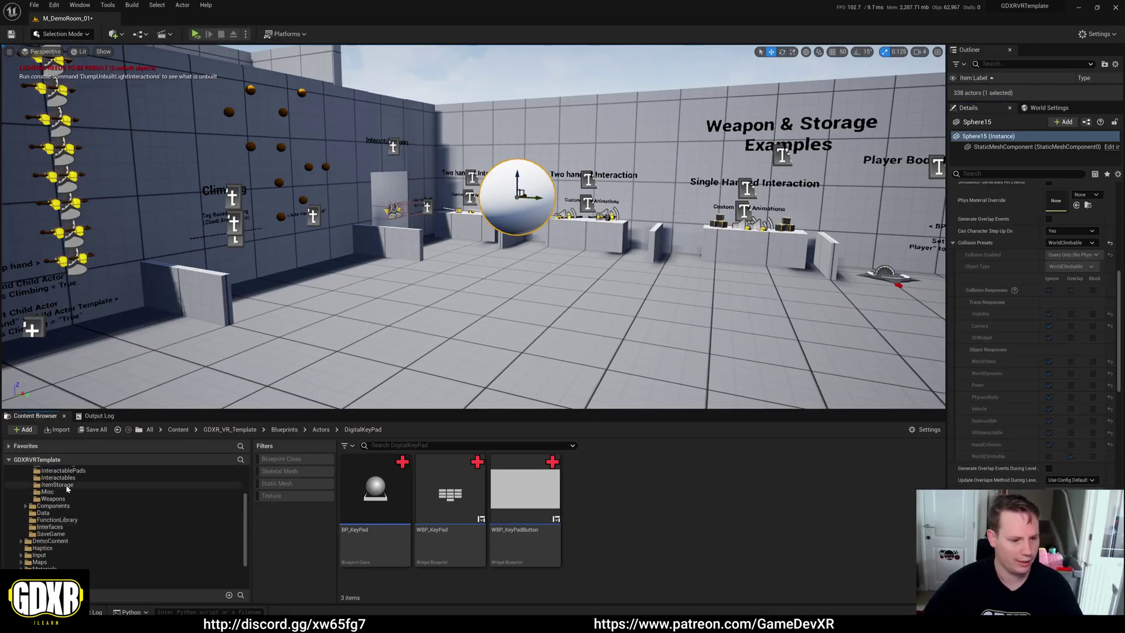
pyautogui.click(75, 512)
pyautogui.scroll(-2, 555, 562)
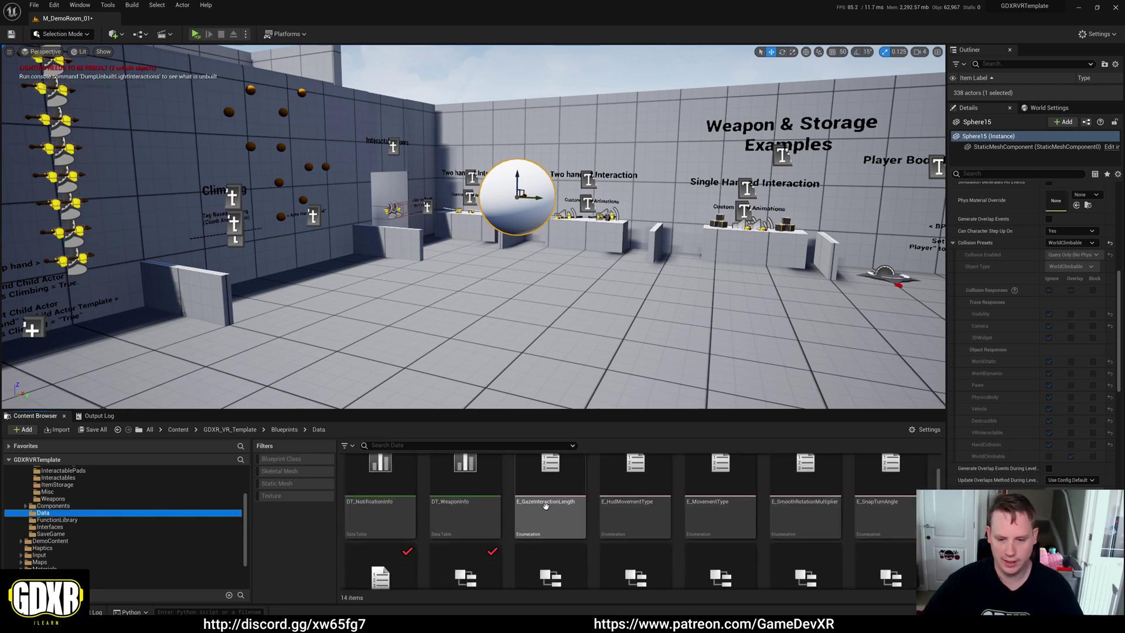
pyautogui.doubleClick(457, 563)
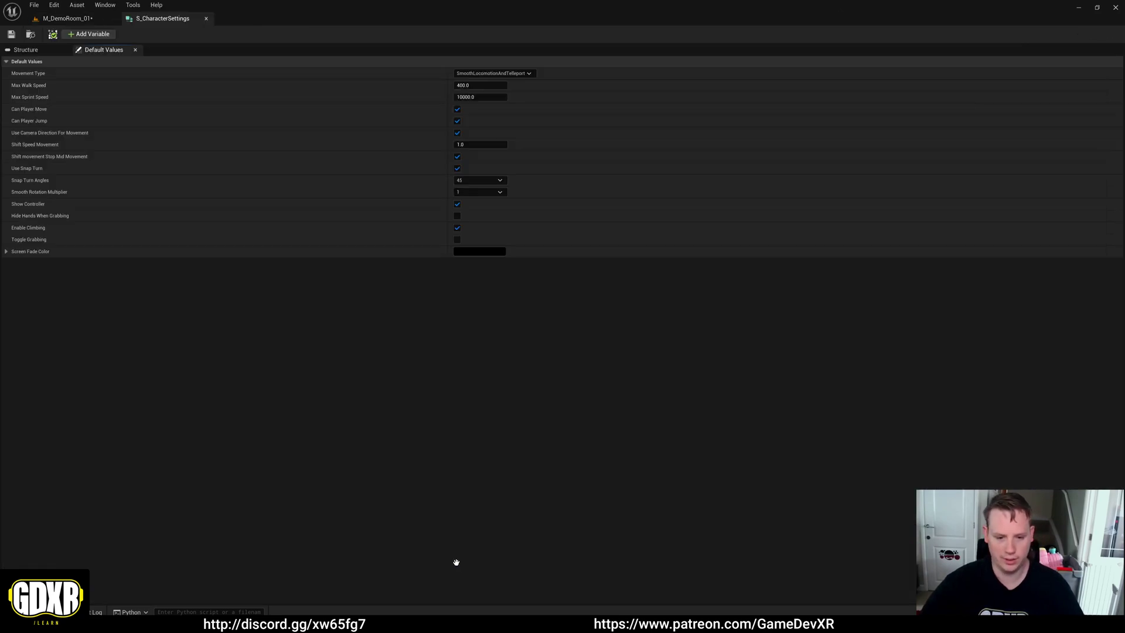
pyautogui.click(457, 204)
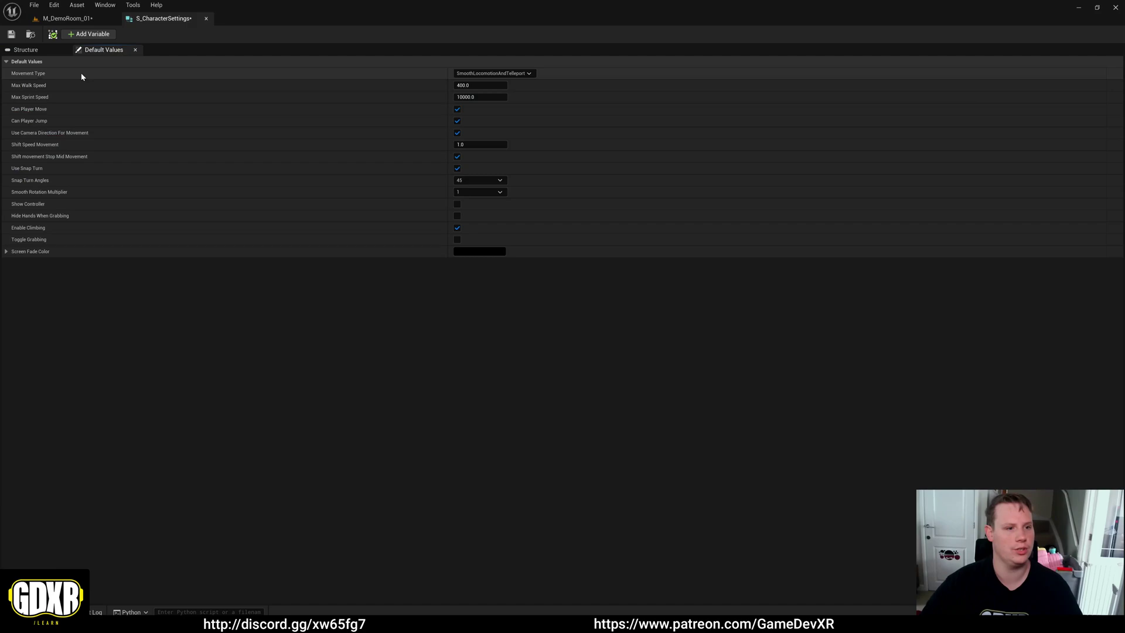
# Step: Return to the M_DemoRoom_01 level and save all unsaved changes
pyautogui.click(64, 18)
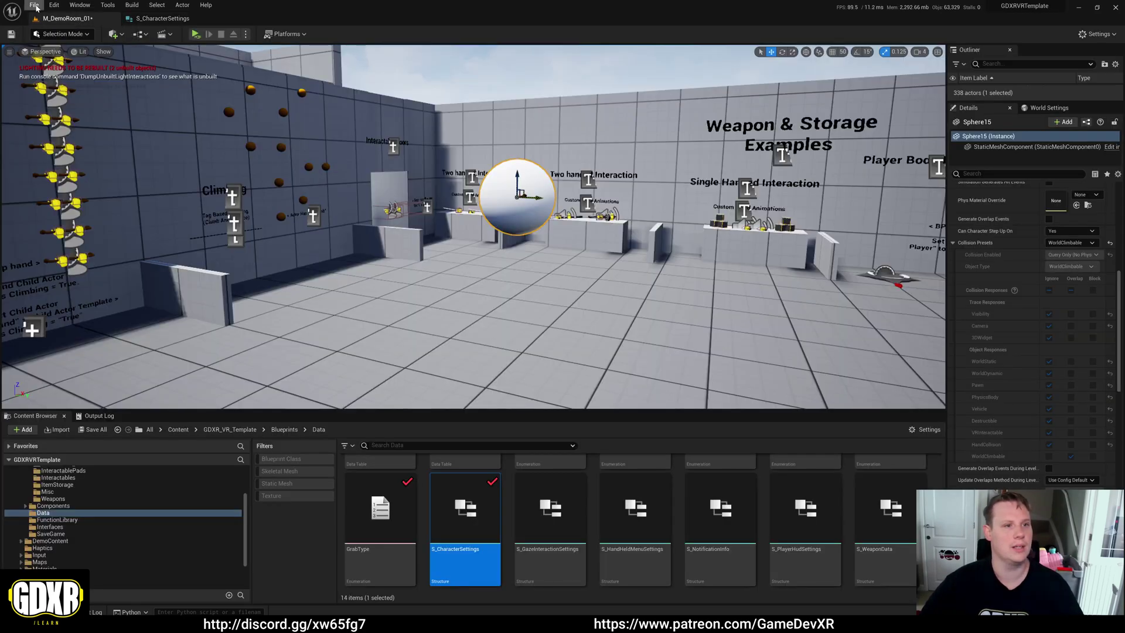
pyautogui.click(34, 5)
pyautogui.click(76, 104)
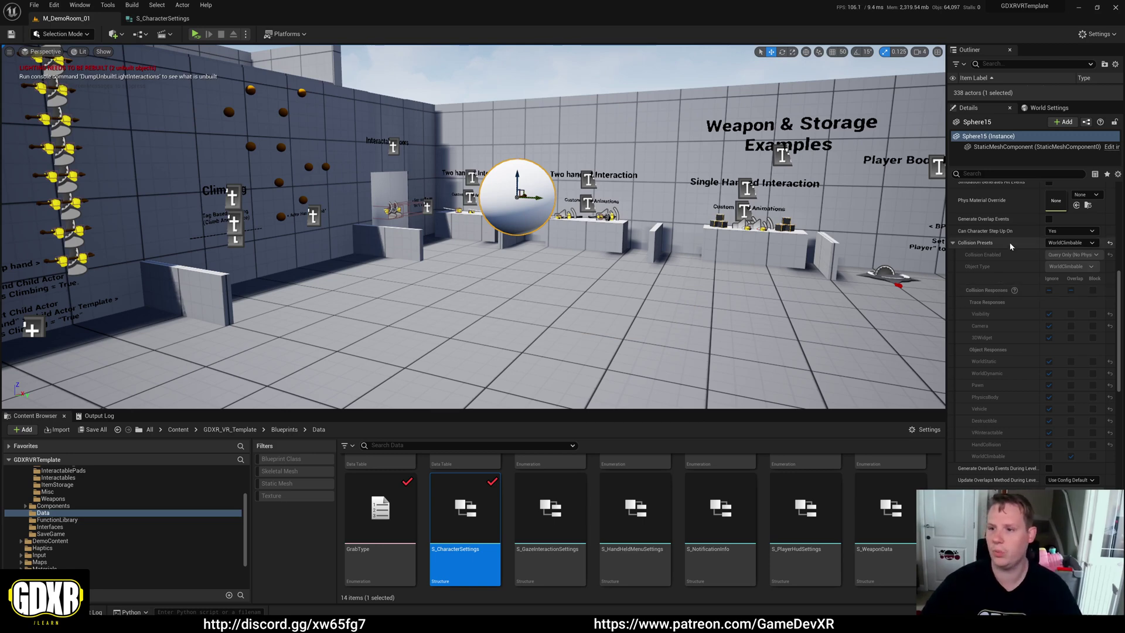
# Step: Change Sphere15's collision preset from WorldClimbable to BlockAll
pyautogui.click(1109, 242)
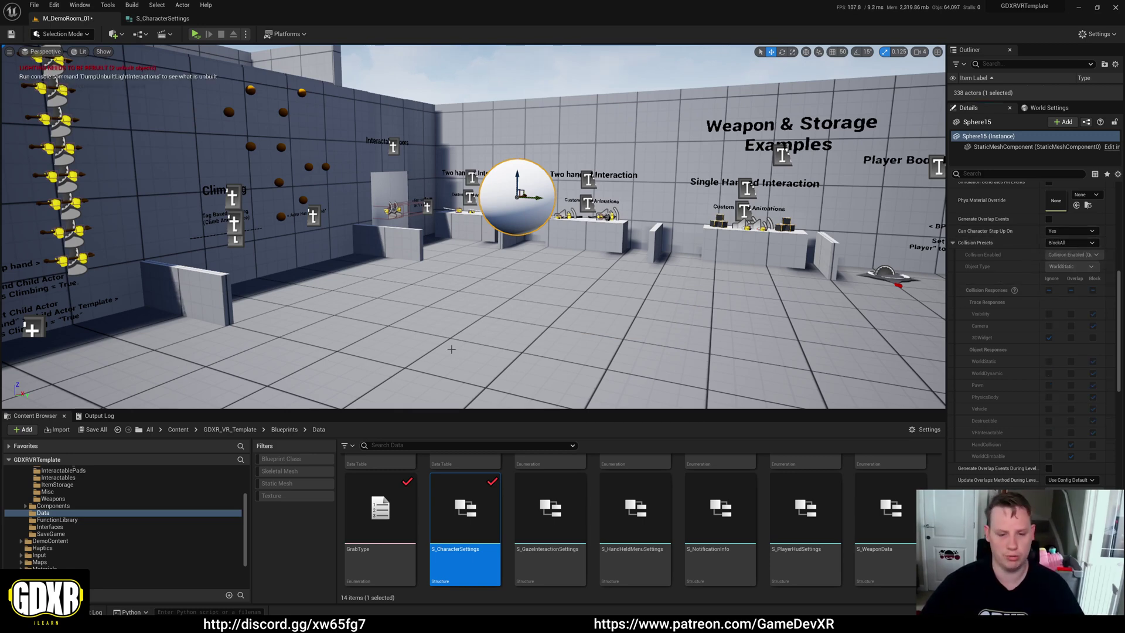
pyautogui.scroll(3, 123, 505)
pyautogui.click(45, 506)
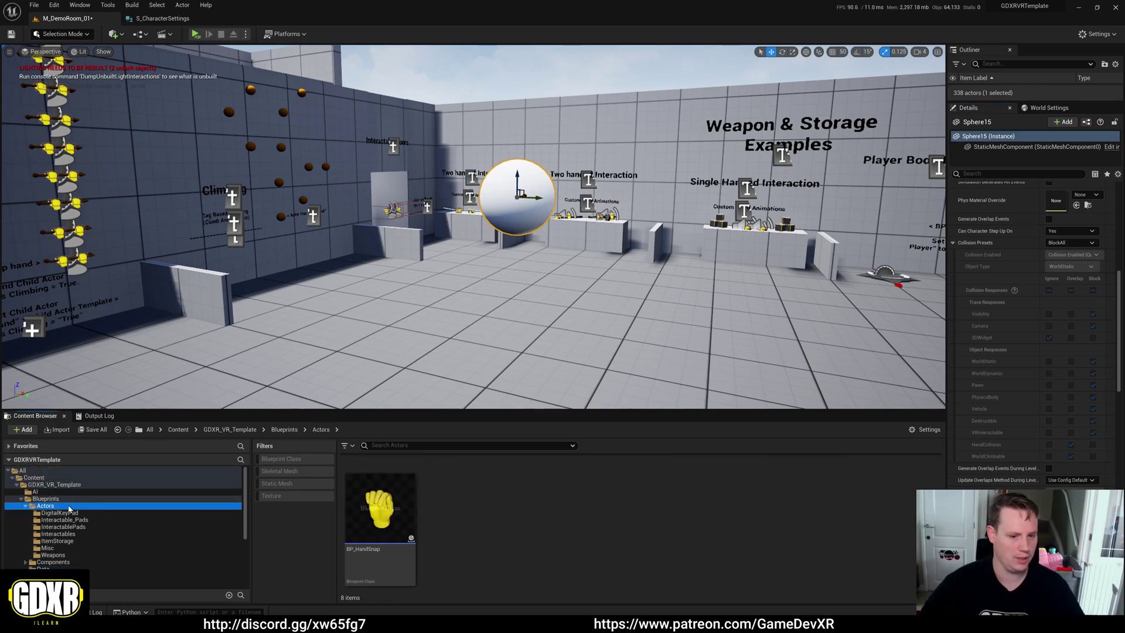
# Step: Drop a BP_HandSnap onto the sphere's surface and rotate it around its vertical axis
pyautogui.moveTo(379, 515); pyautogui.dragTo(544, 236)
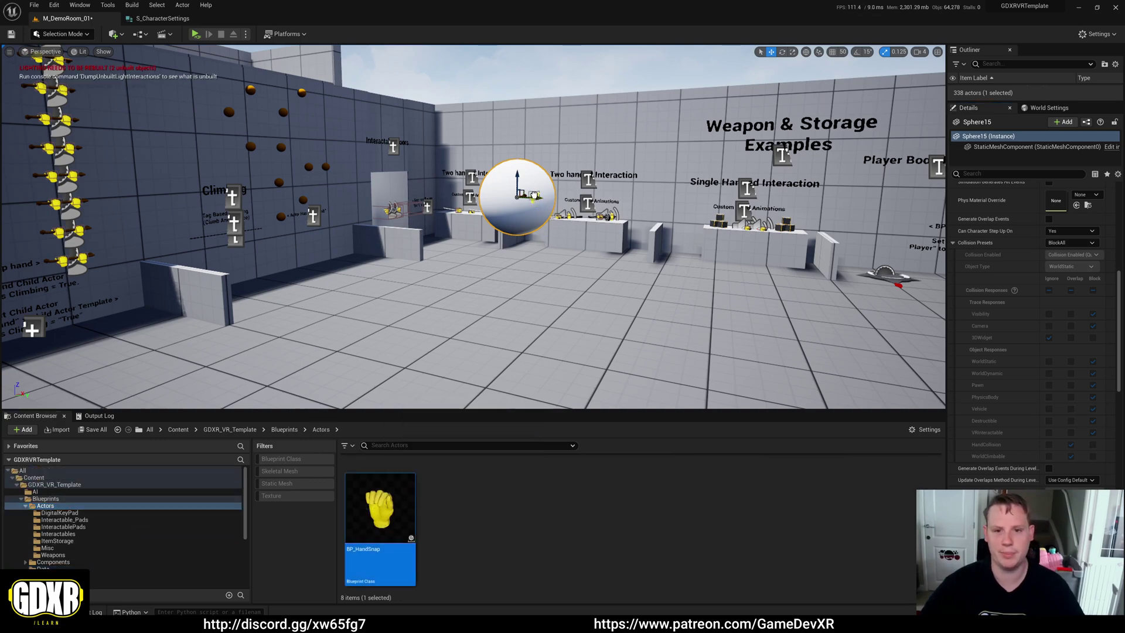
pyautogui.moveTo(533, 195); pyautogui.dragTo(533, 195)
pyautogui.press('f')
pyautogui.press('e')
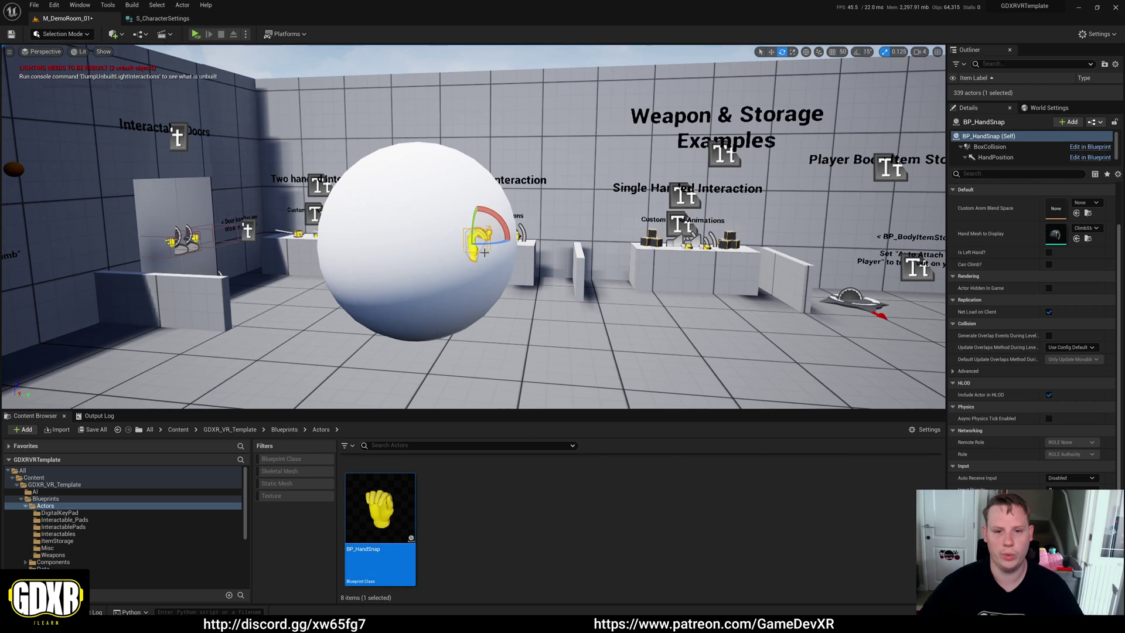
pyautogui.moveTo(489, 244); pyautogui.dragTo(531, 221)
# Step: Duplicate the hand-snap point and rotate the copy to face another direction
pyautogui.press('w')
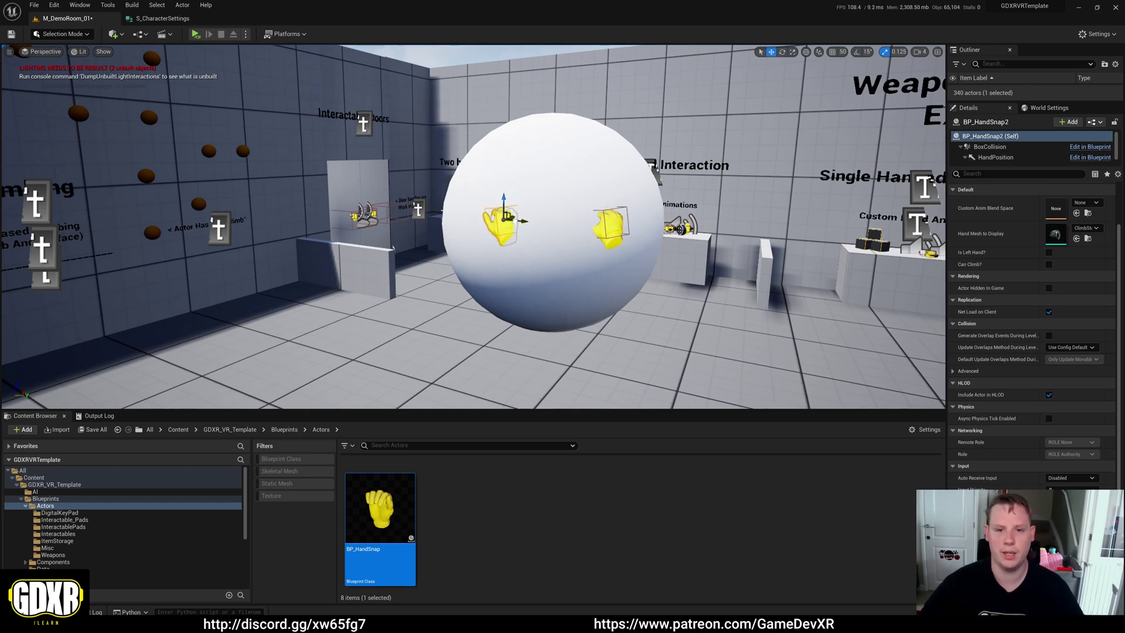
pyautogui.press('e')
pyautogui.moveTo(531, 220); pyautogui.dragTo(521, 219)
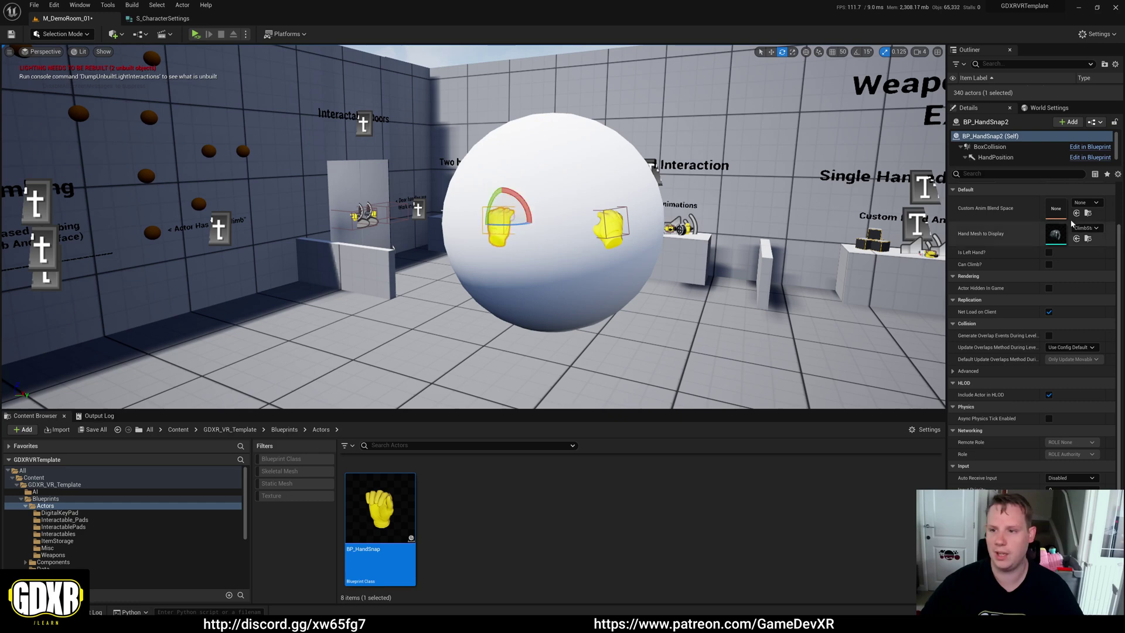
pyautogui.click(994, 149)
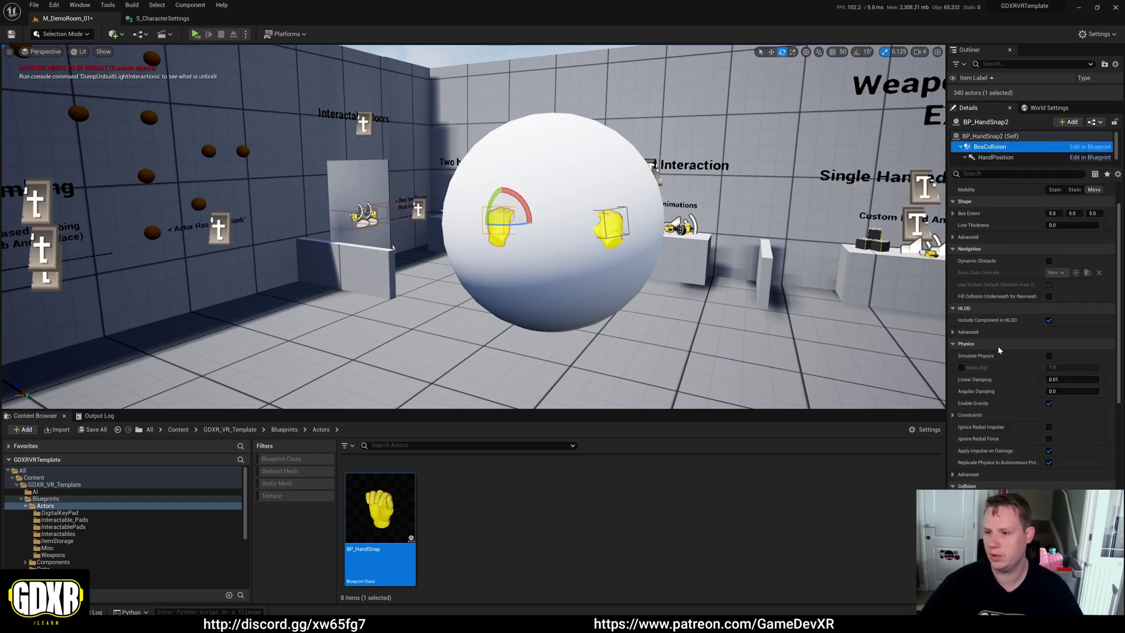
pyautogui.scroll(-5, 1008, 349)
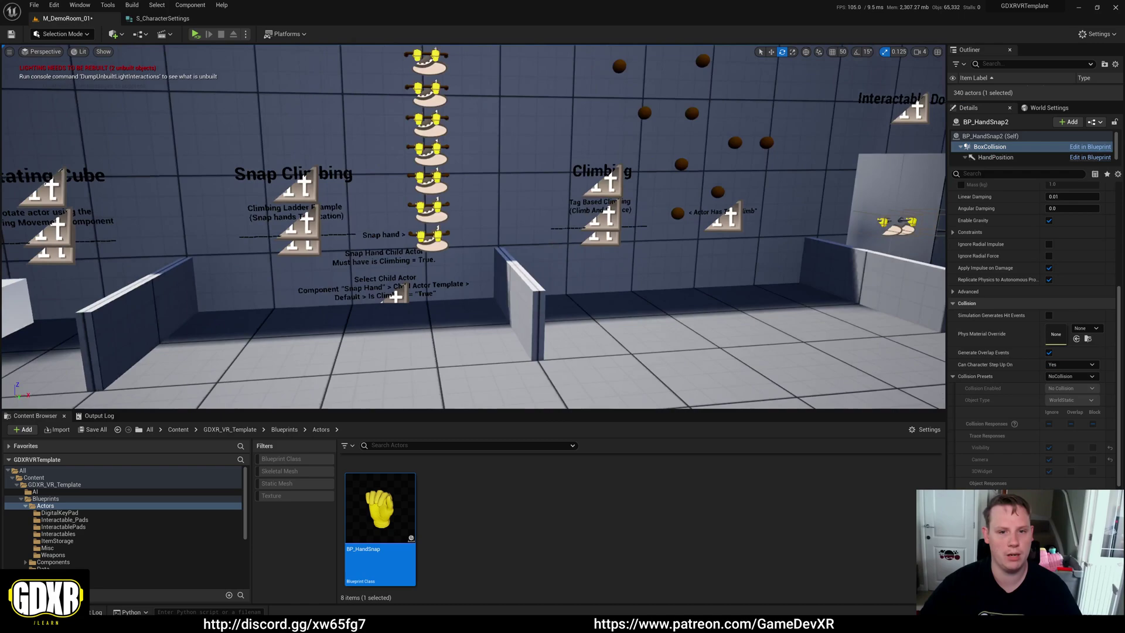
pyautogui.moveTo(469, 234); pyautogui.dragTo(509, 234, button='right')
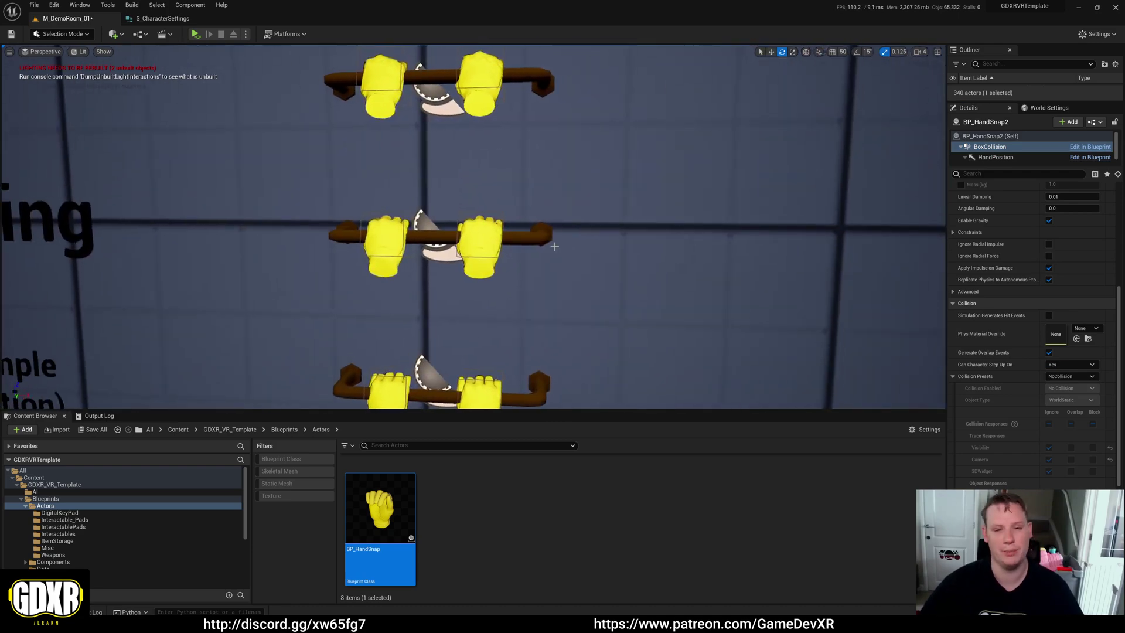
pyautogui.press('f')
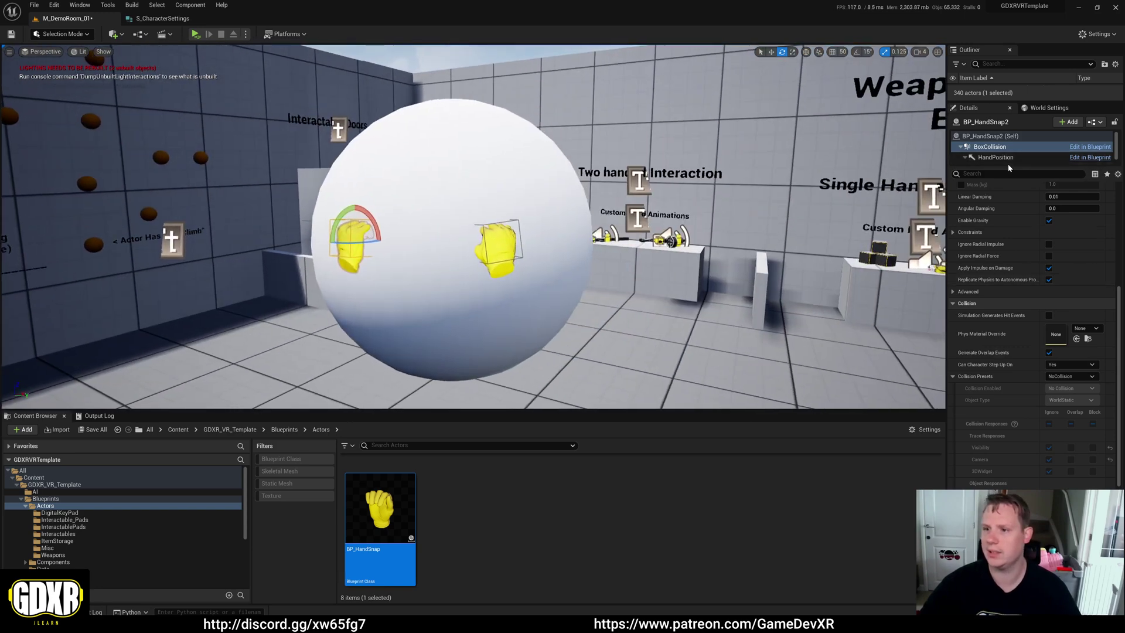
pyautogui.scroll(-4, 1032, 290)
pyautogui.scroll(-6, 1032, 294)
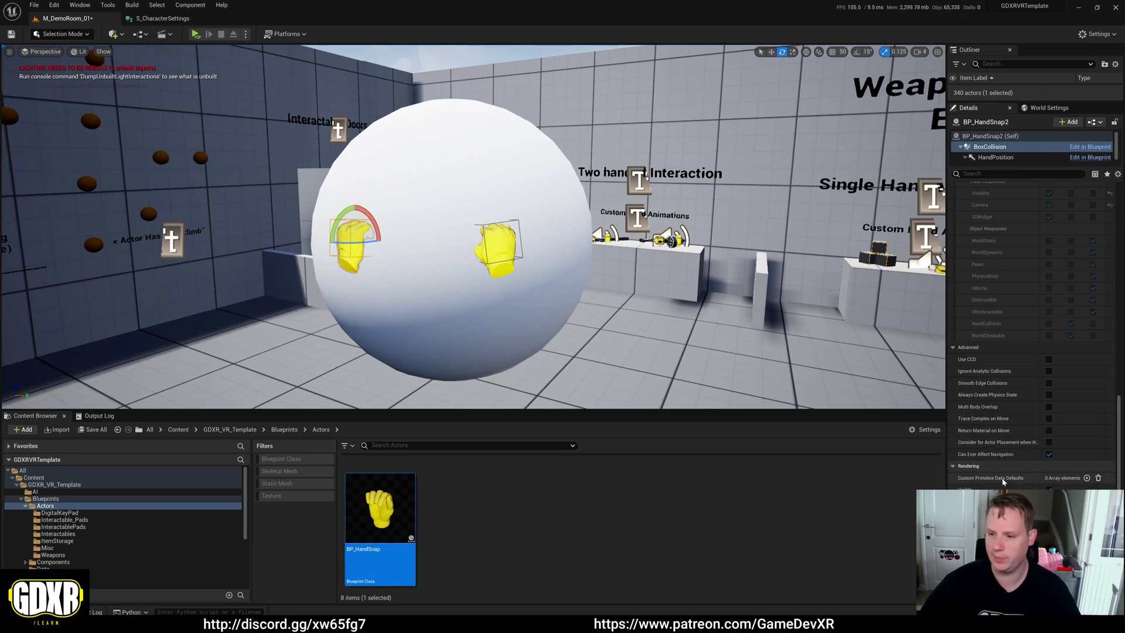
pyautogui.click(496, 249)
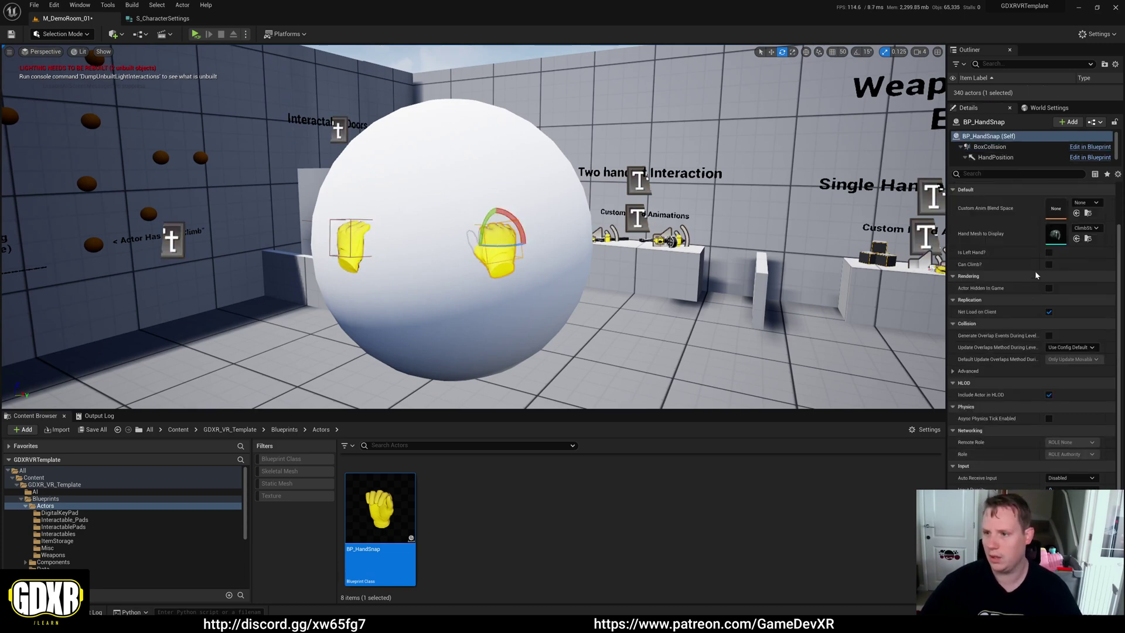
pyautogui.click(990, 146)
pyautogui.scroll(-5, 1032, 334)
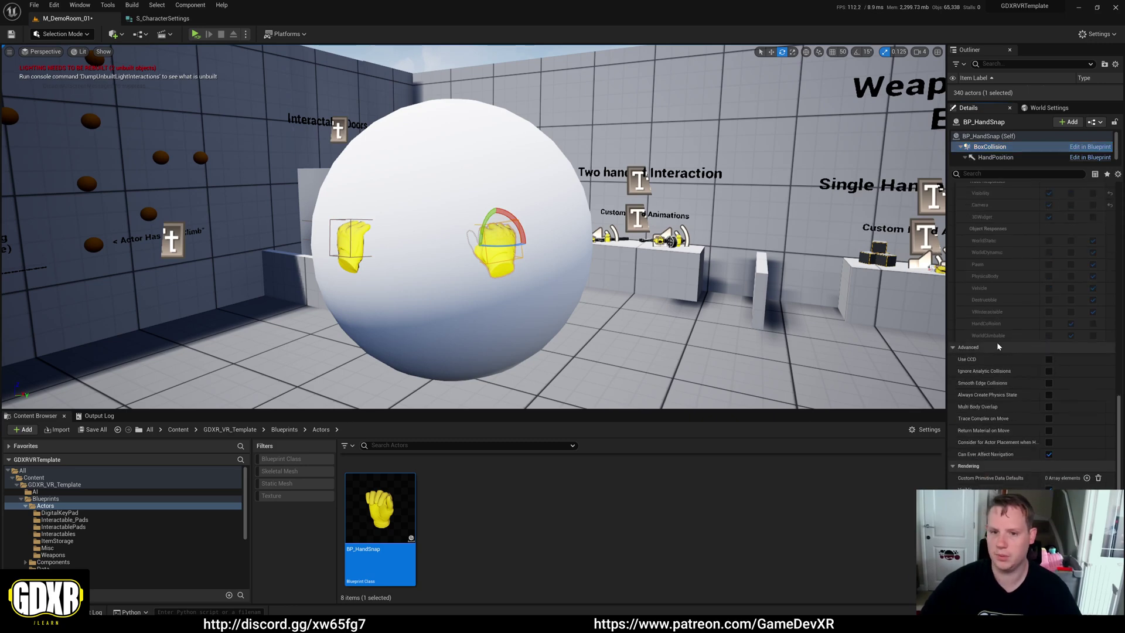
pyautogui.scroll(6, 996, 339)
pyautogui.scroll(5, 1000, 334)
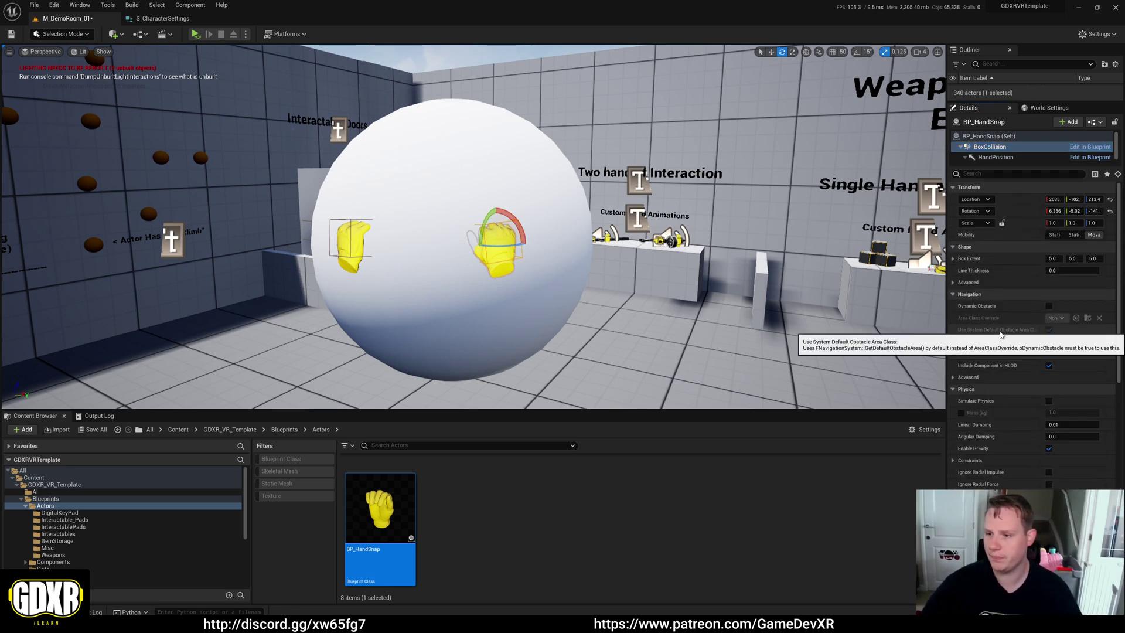
pyautogui.click(464, 253)
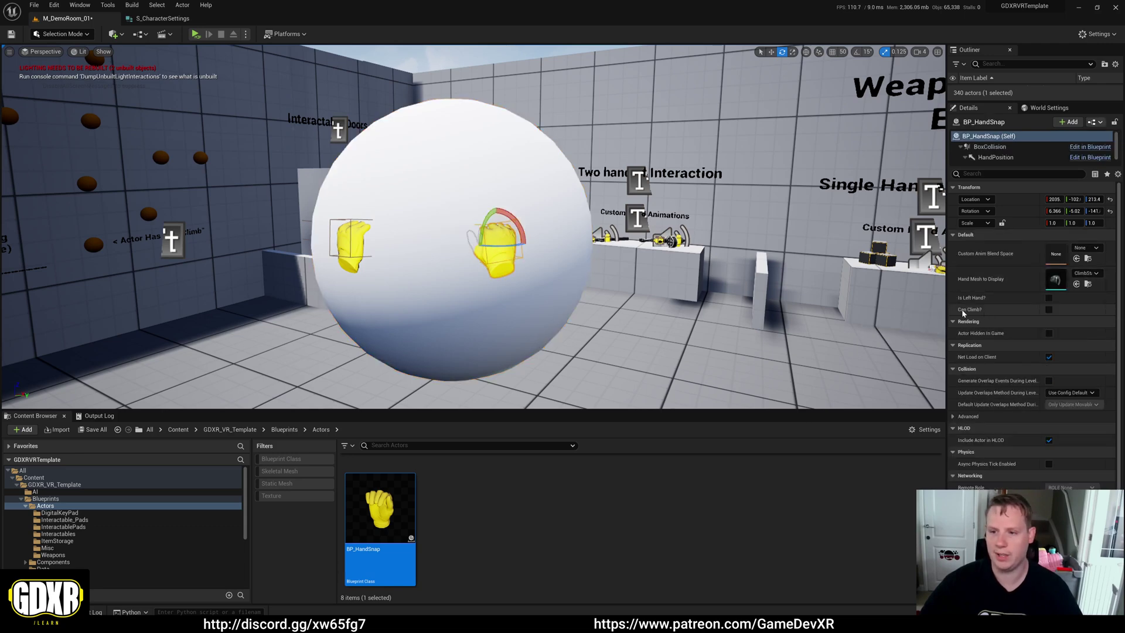
# Step: Tick Can Climb?, give BP_HandSnap2 the BS_ClimbingLadder blend space, and save the current level
pyautogui.click(1048, 309)
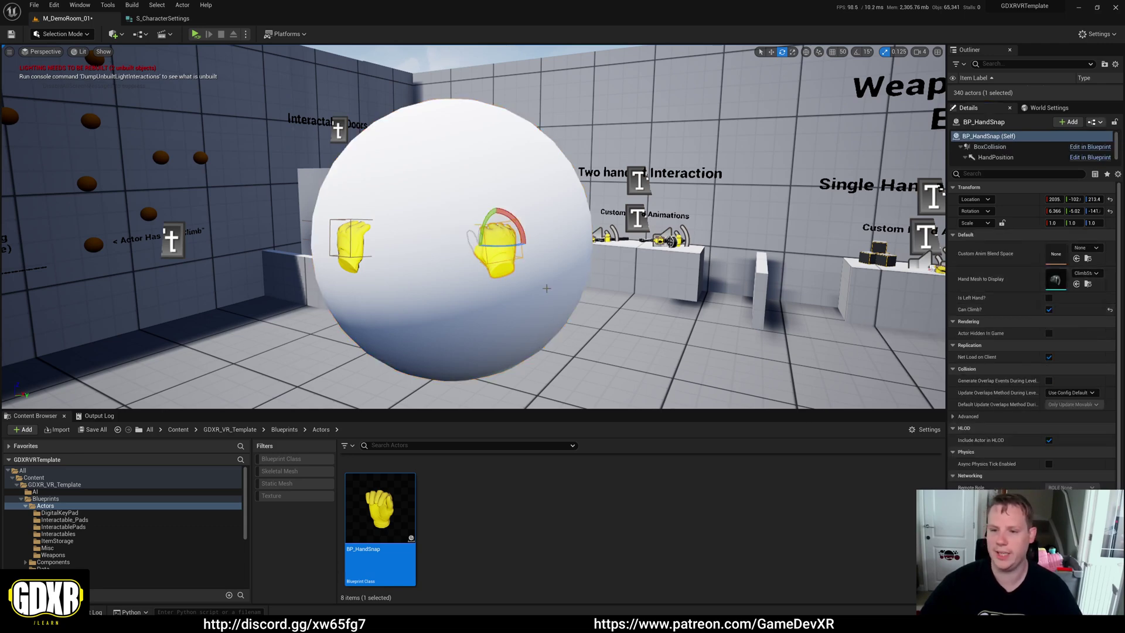
pyautogui.click(349, 236)
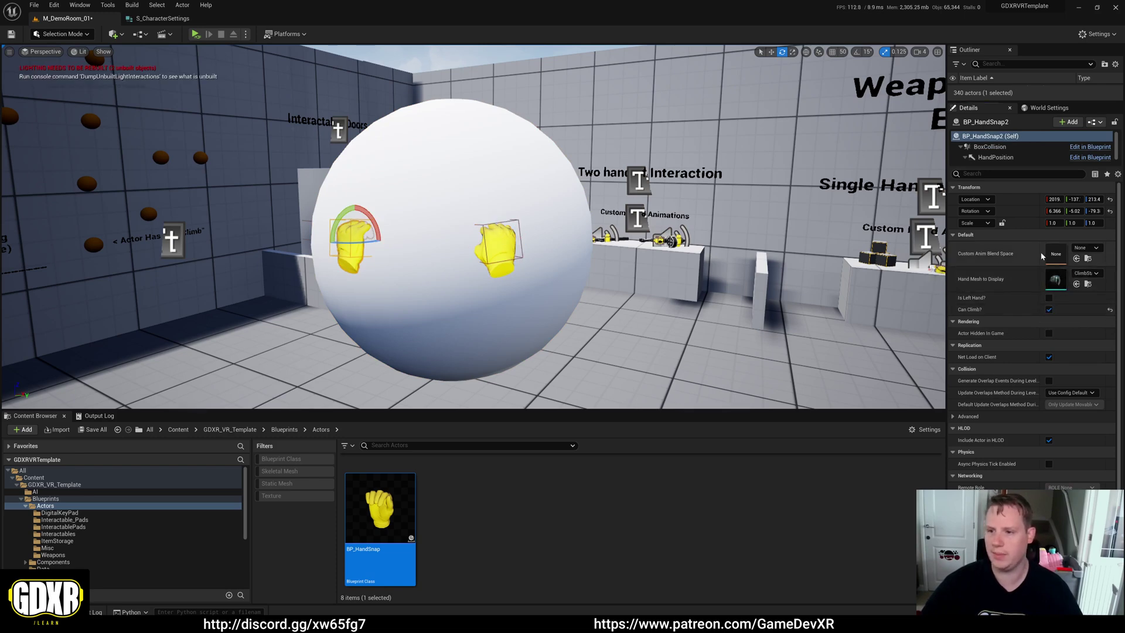
pyautogui.click(1085, 248)
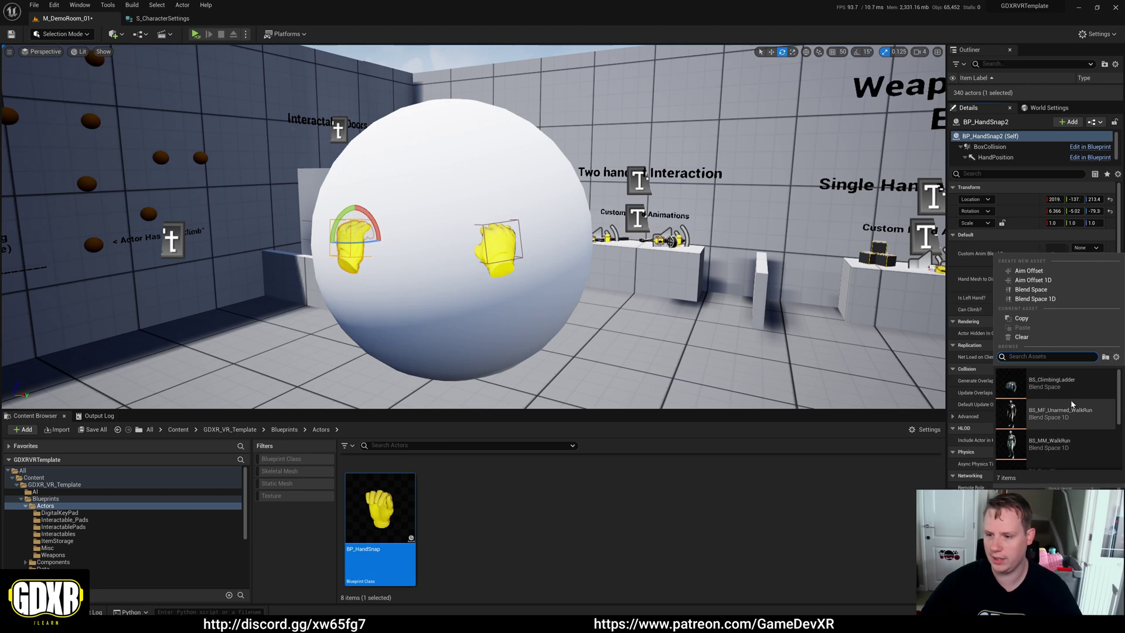
pyautogui.click(1054, 384)
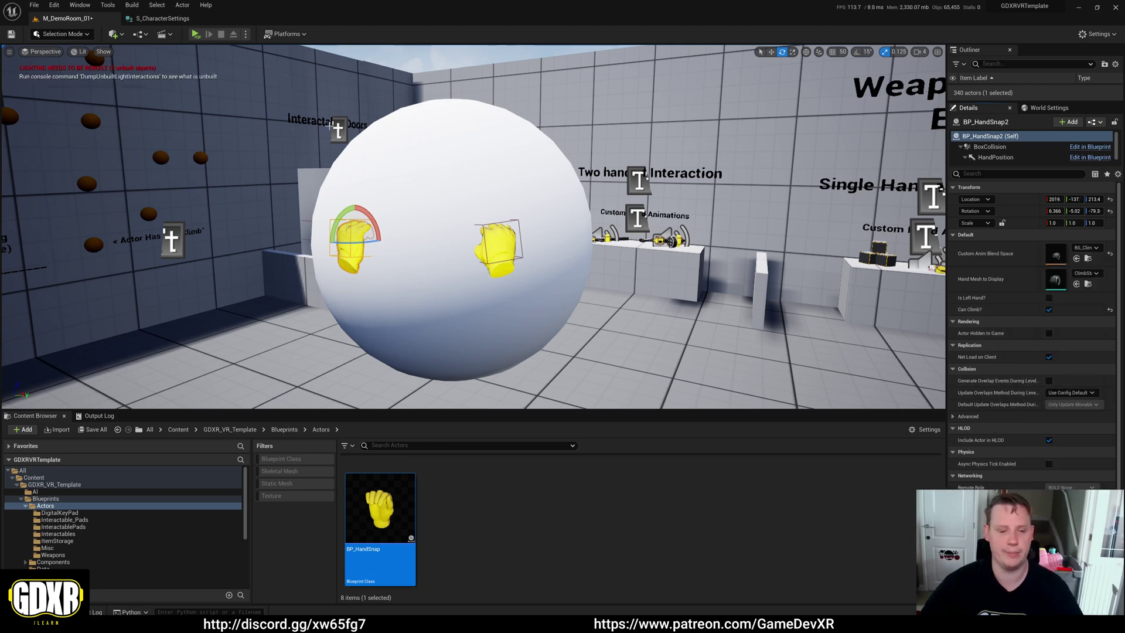
pyautogui.click(34, 5)
pyautogui.click(58, 105)
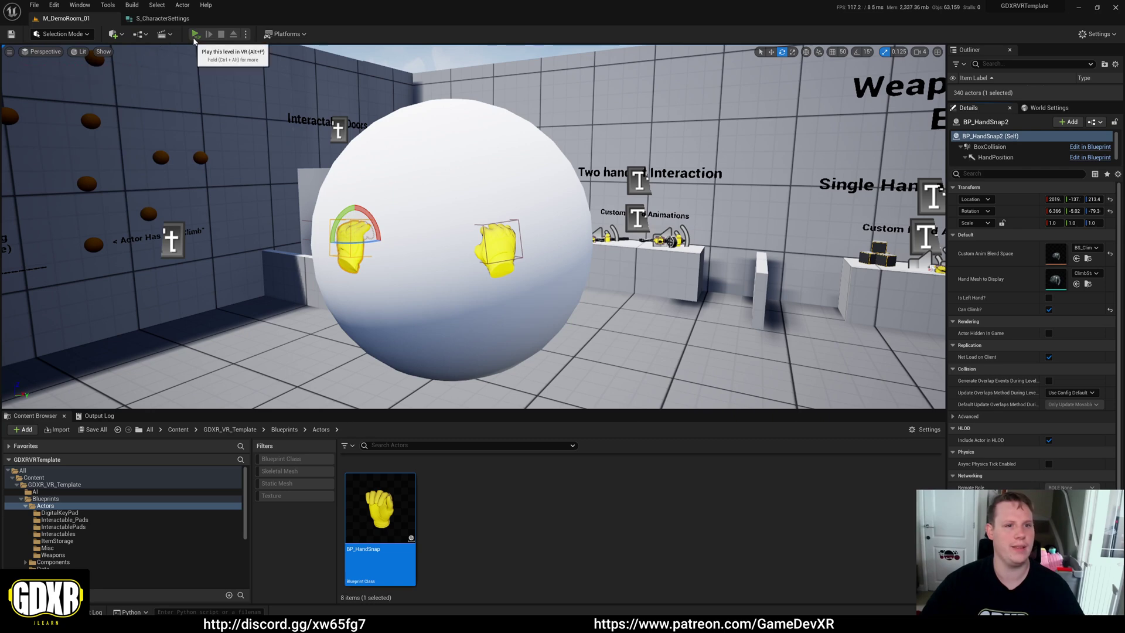
pyautogui.hotkey('alt', 'p')
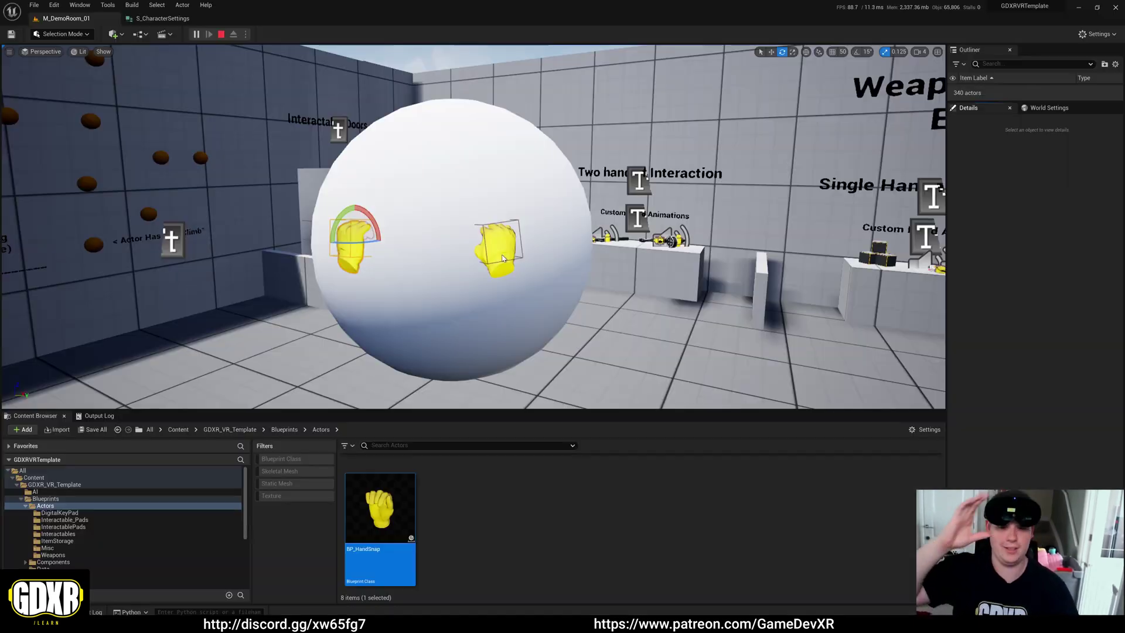
pyautogui.press('Escape')
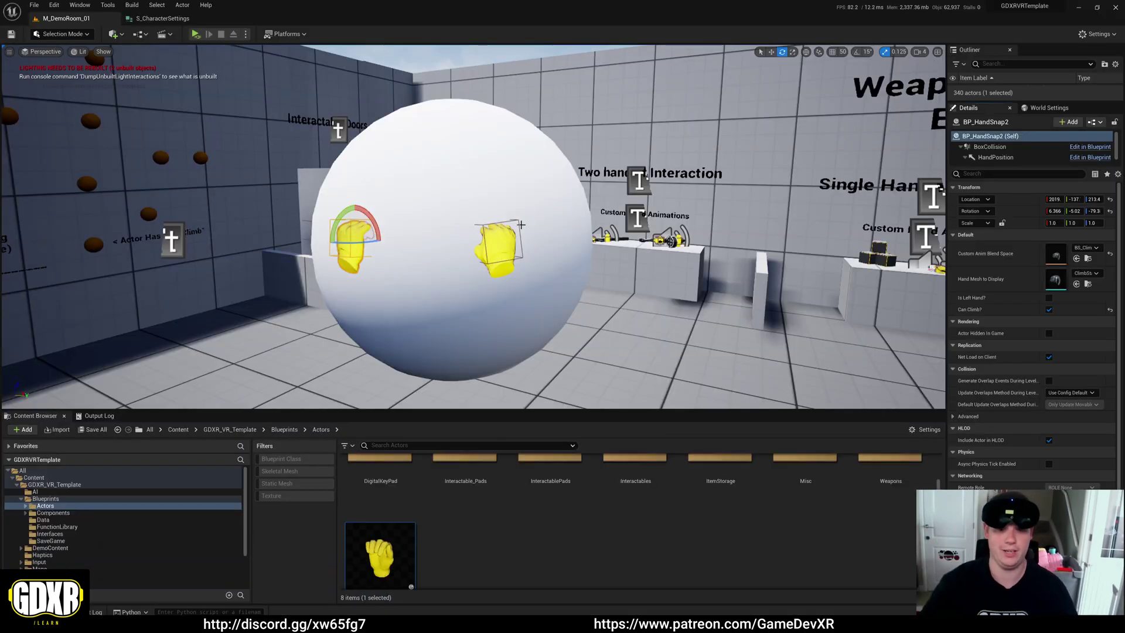
pyautogui.click(196, 34)
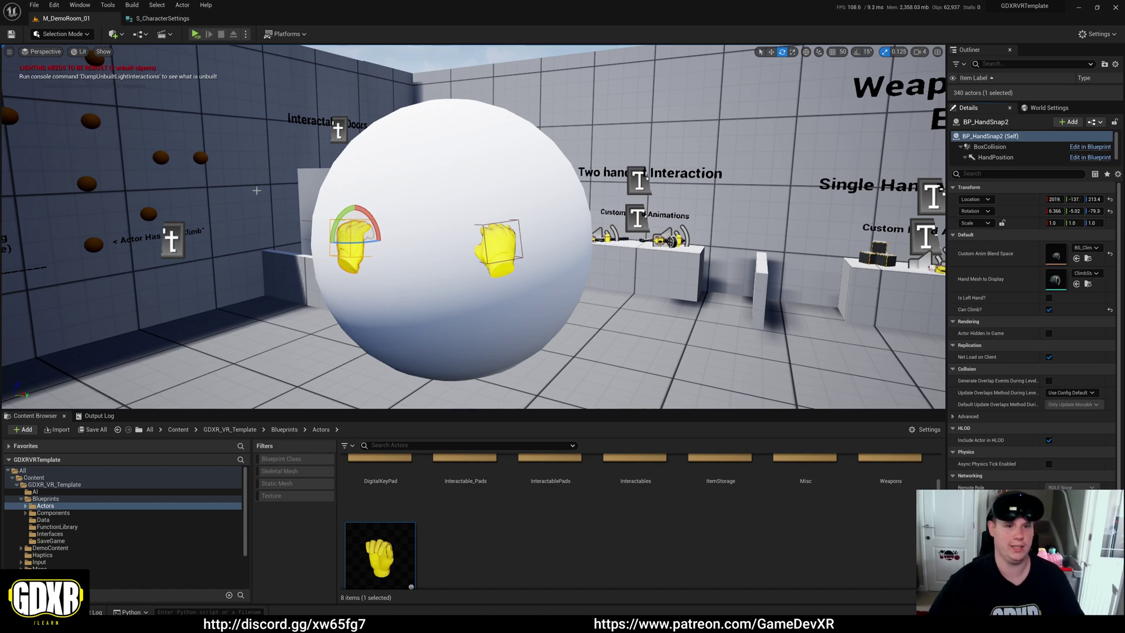
# Step: Set the left wall Cube5's collision preset to WorldClimbable
pyautogui.click(256, 191)
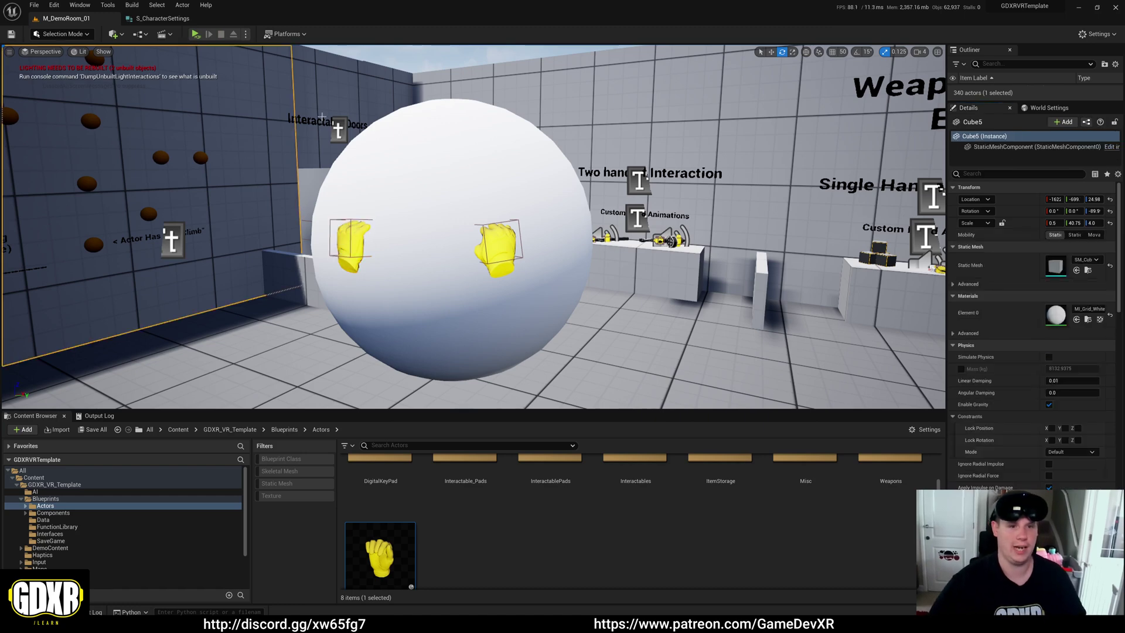
pyautogui.scroll(-10, 1052, 468)
pyautogui.scroll(-3, 1052, 469)
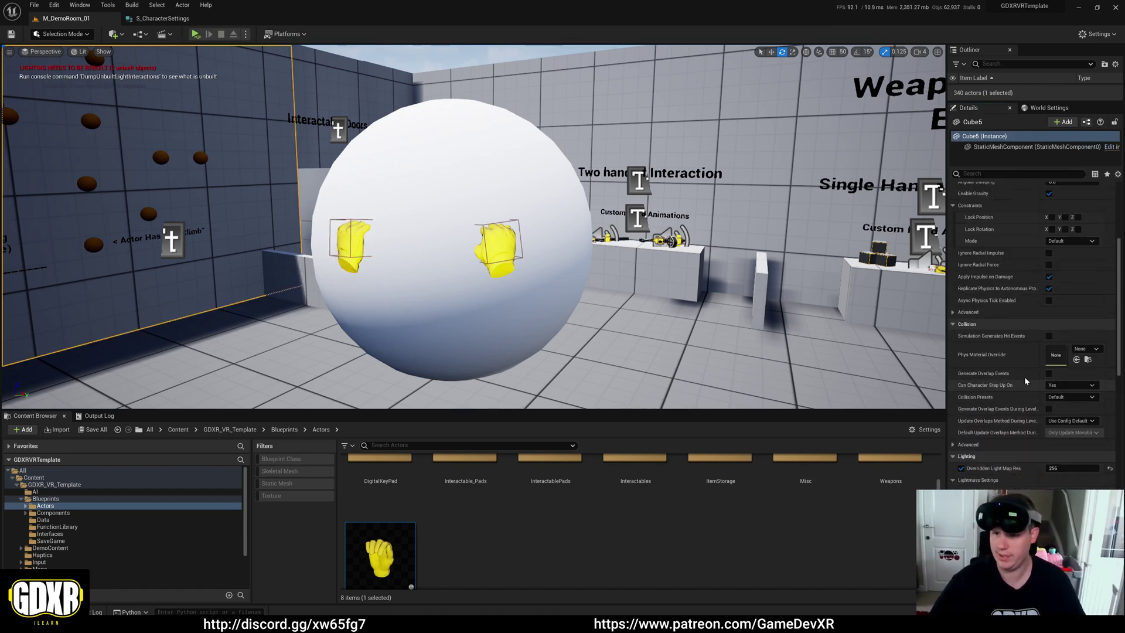
pyautogui.click(1070, 341)
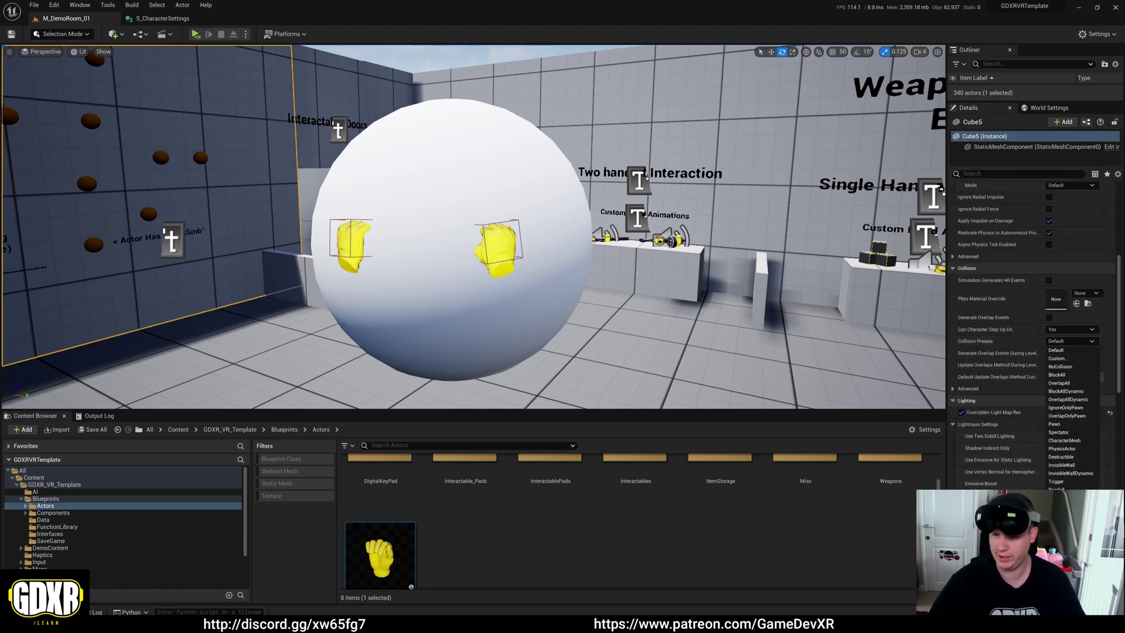
pyautogui.click(195, 34)
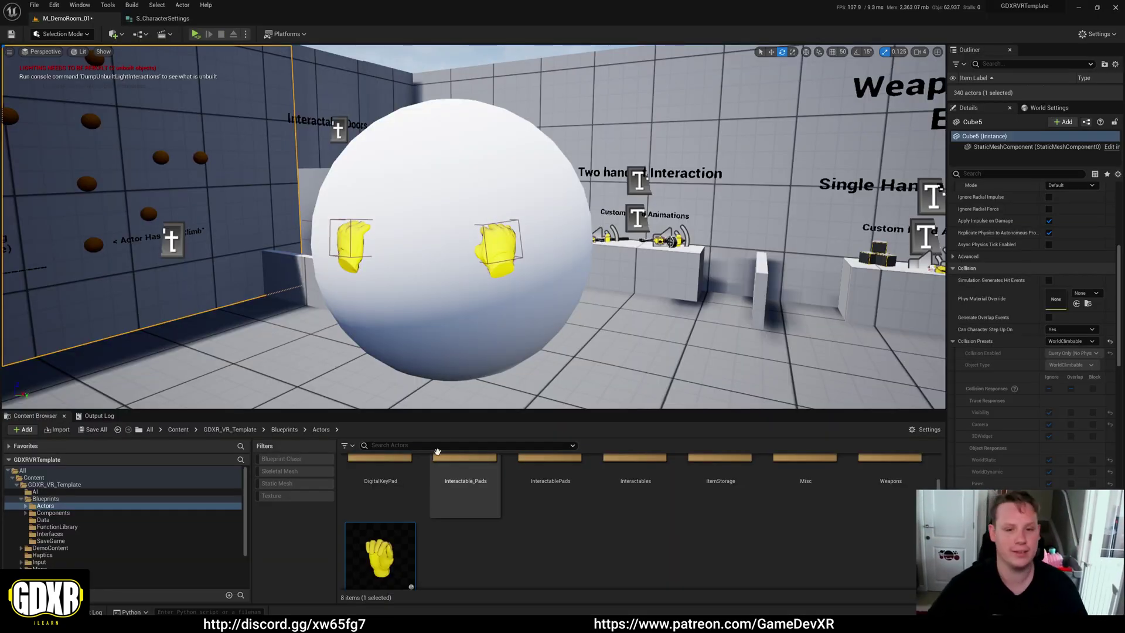
# Step: Clear the wall selection, then select and delete the white sphere from the level
pyautogui.moveTo(468, 263); pyautogui.dragTo(508, 311, button='right')
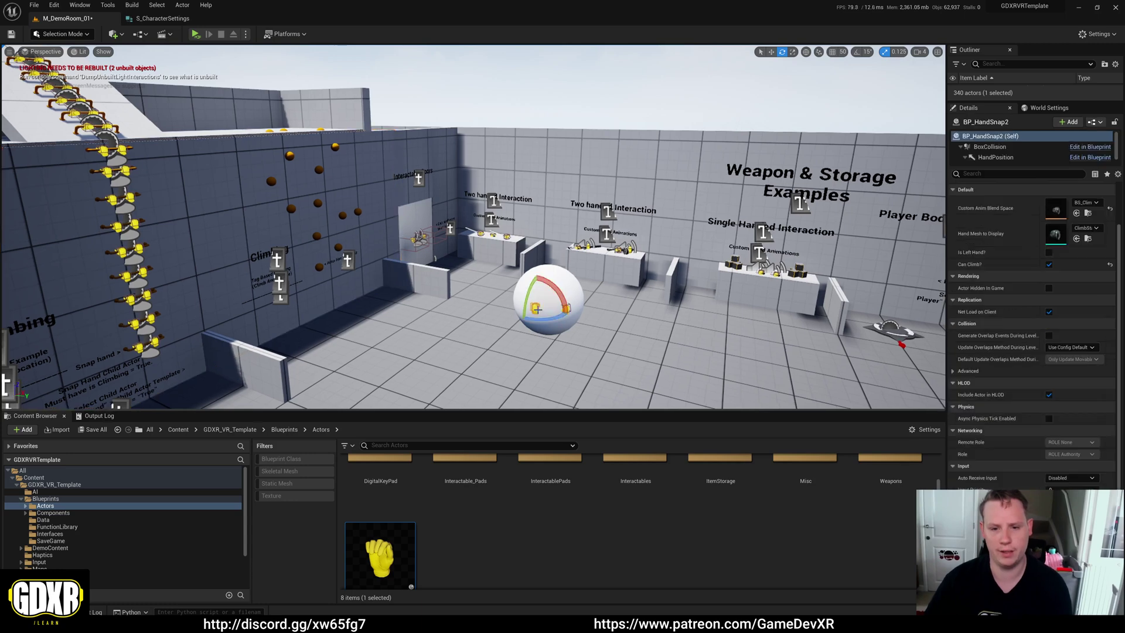
pyautogui.press('Escape')
pyautogui.click(566, 307)
pyautogui.press('Delete')
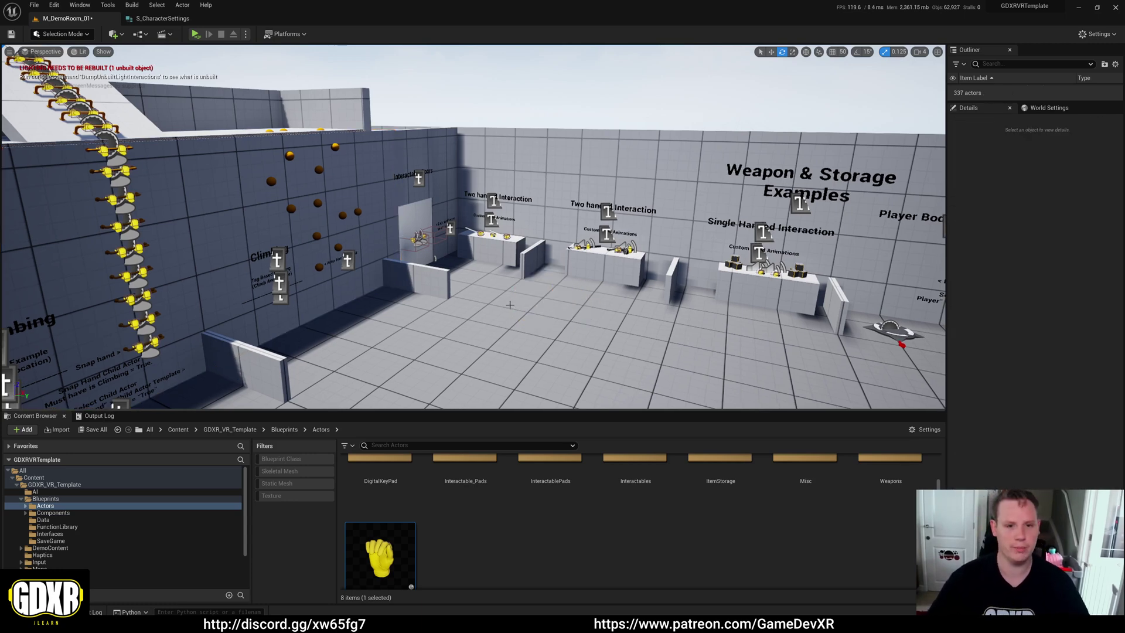
pyautogui.moveTo(499, 271); pyautogui.dragTo(567, 260, button='right')
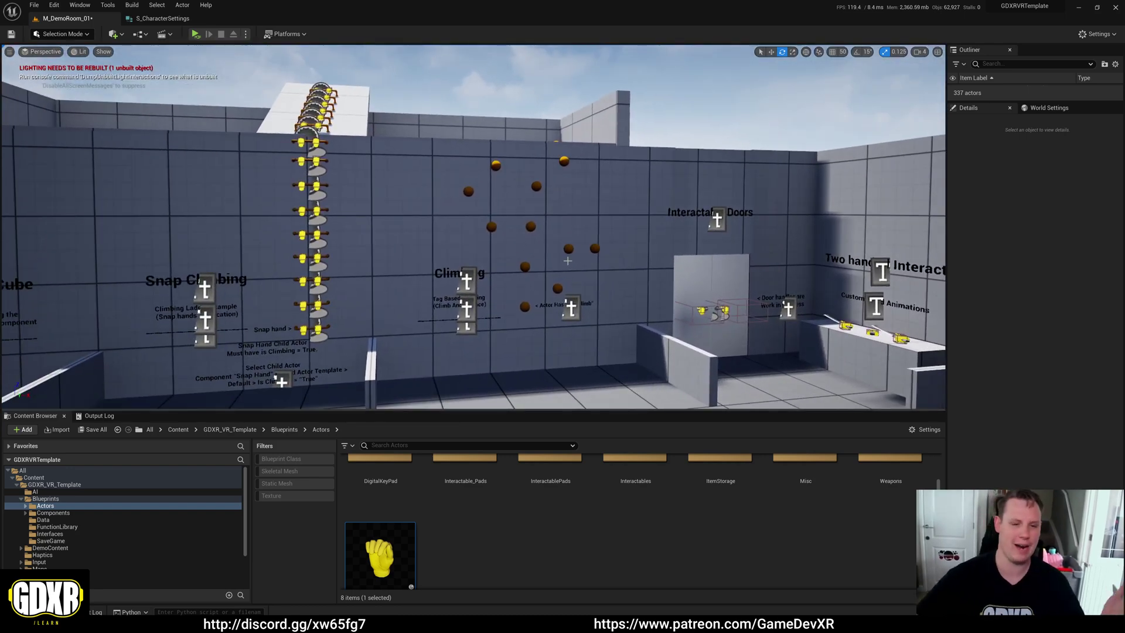